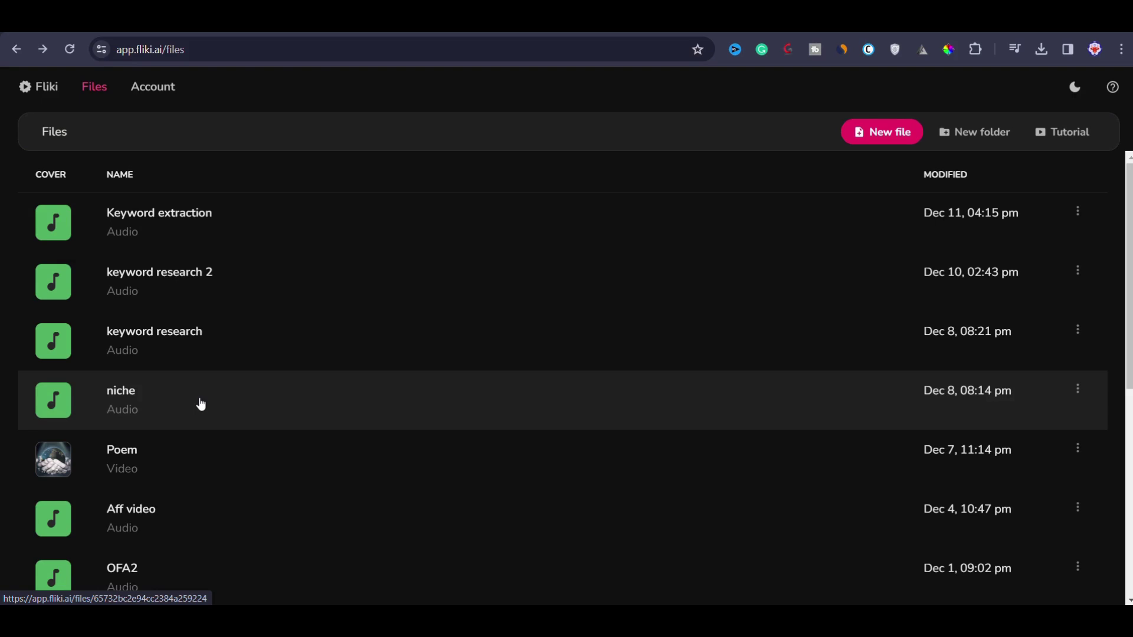
Step: Open the 'How to sell high priced products' project and bring up the Magic Create options
{"action": "scroll", "coordinate": [201, 404], "scroll_direction": "down", "scroll_amount": 7}
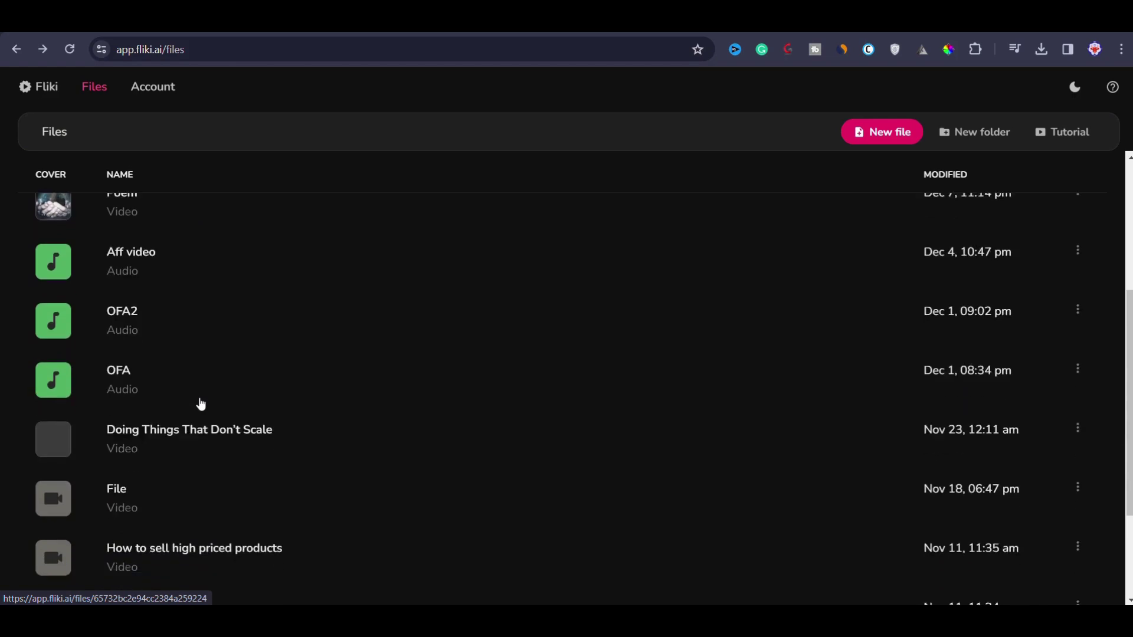
{"action": "scroll", "coordinate": [243, 466], "scroll_direction": "up", "scroll_amount": 7}
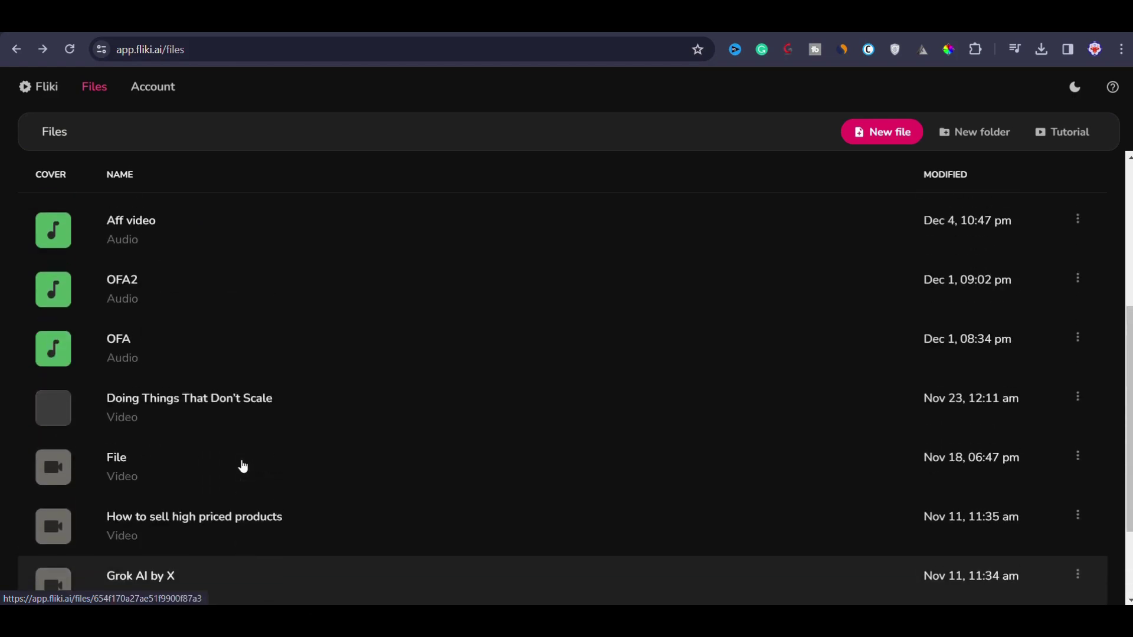
{"action": "scroll", "coordinate": [243, 466], "scroll_direction": "up", "scroll_amount": 1}
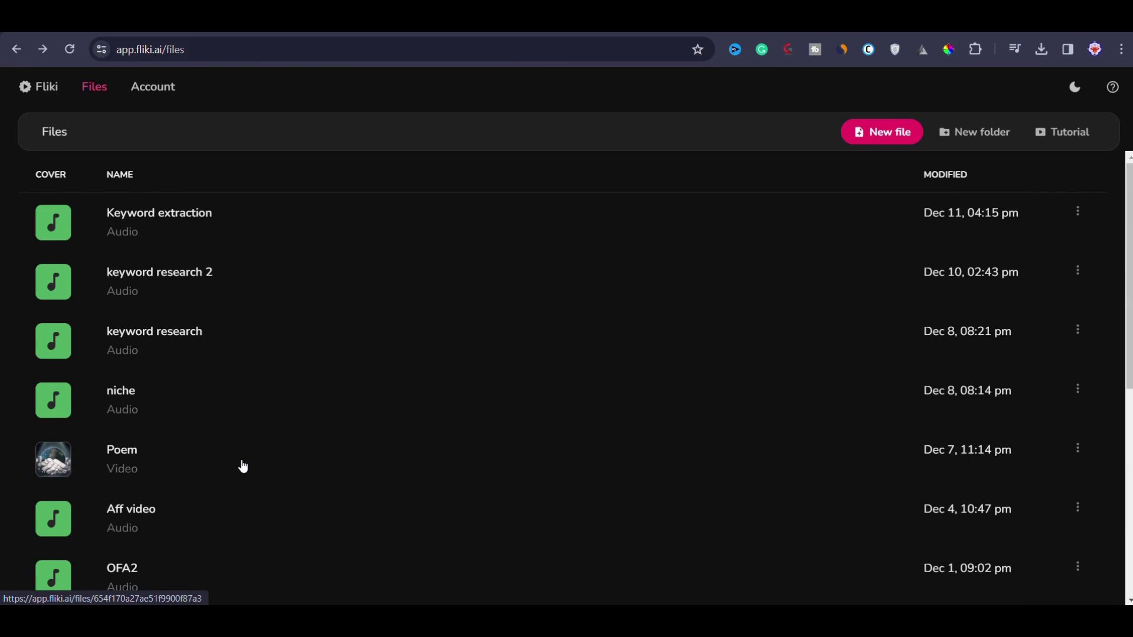
{"action": "scroll", "coordinate": [243, 466], "scroll_direction": "down", "scroll_amount": 7}
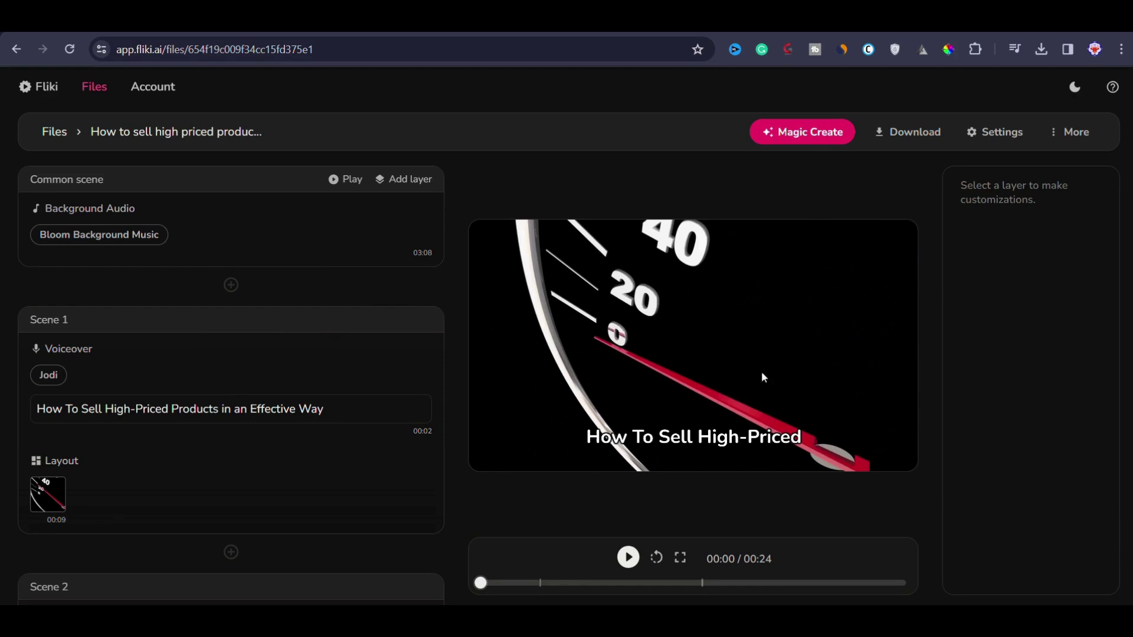
{"action": "left_click", "coordinate": [784, 134]}
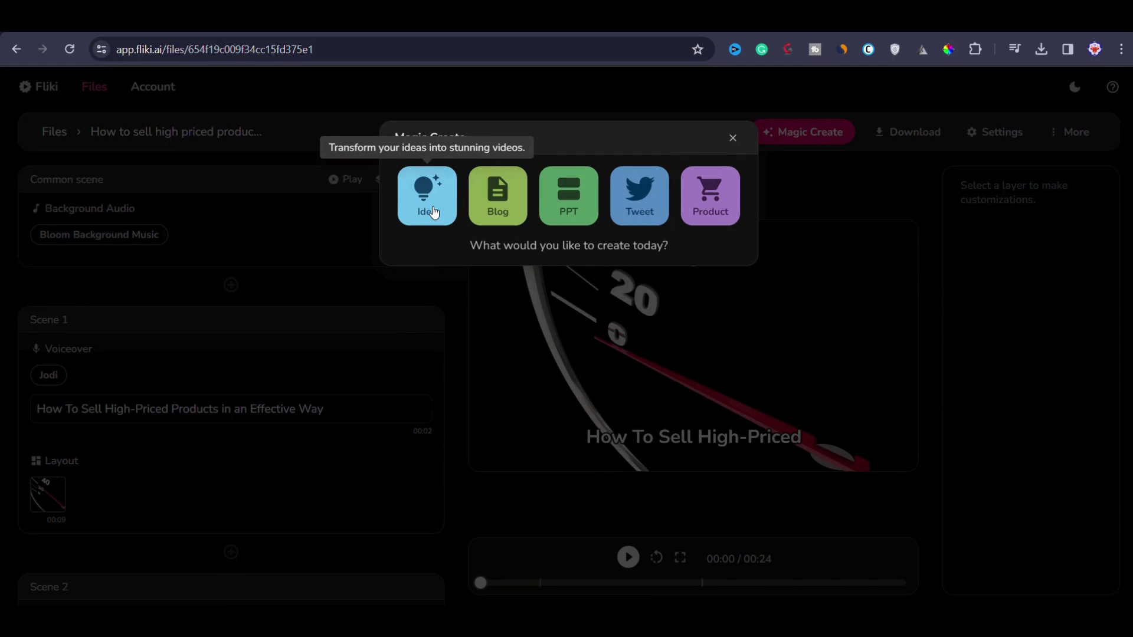
Step: Choose Idea in Magic Create and set the video duration to 2 minutes
{"action": "left_click", "coordinate": [434, 213]}
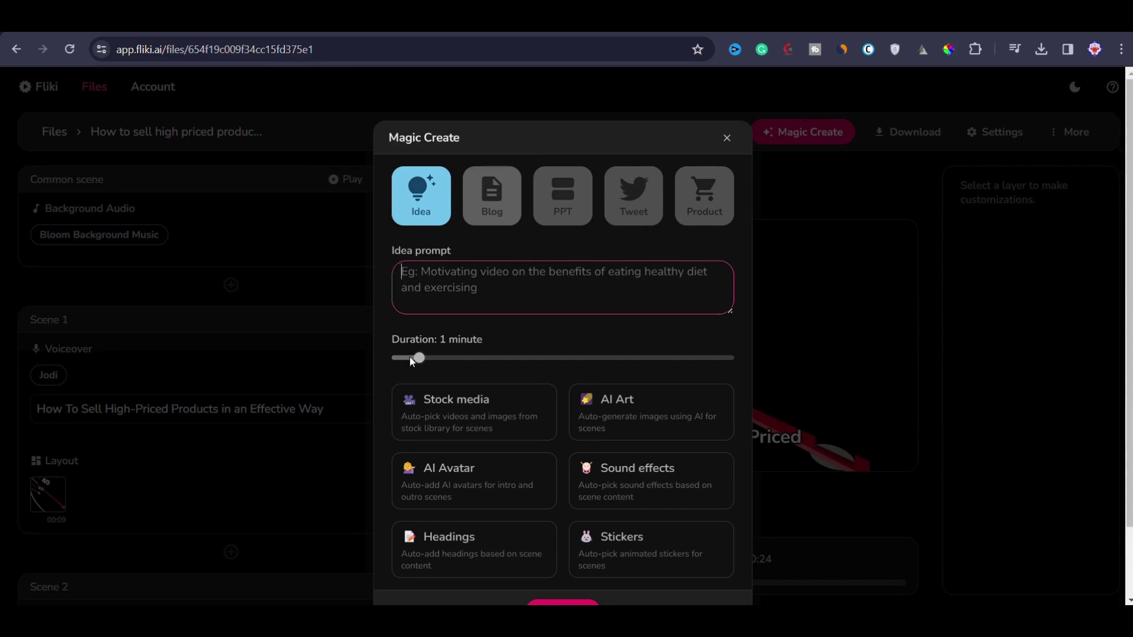
{"action": "mouse_move", "coordinate": [420, 357]}
{"action": "left_mouse_down"}
{"action": "mouse_move", "coordinate": [671, 380]}
{"action": "mouse_move", "coordinate": [441, 360]}
{"action": "left_mouse_up"}
{"action": "scroll", "coordinate": [601, 490], "scroll_direction": "down", "scroll_amount": 2}
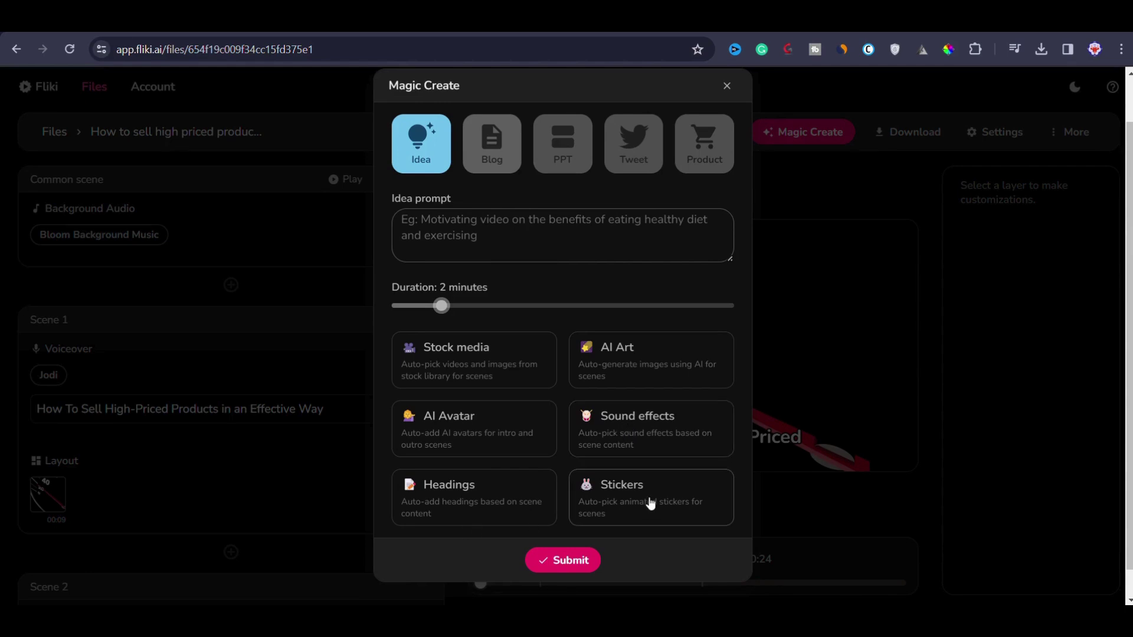
{"action": "scroll", "coordinate": [580, 368], "scroll_direction": "up", "scroll_amount": 1}
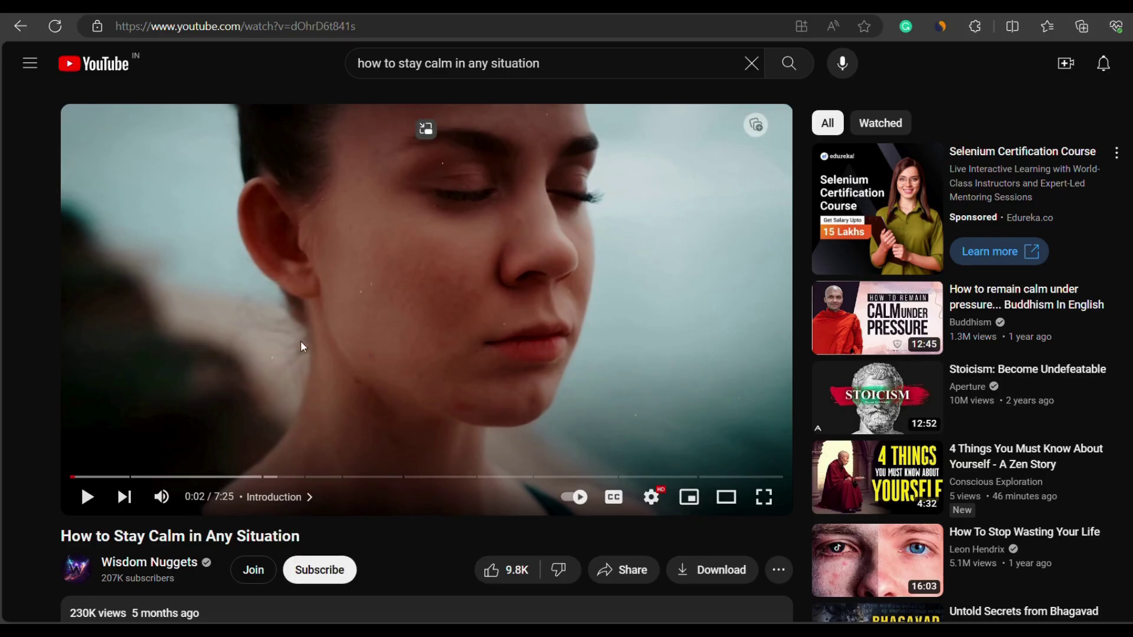
Step: Highlight the video's title and the channel's subscriber count on YouTube
{"action": "left_click_drag", "start_coordinate": [70, 542], "coordinate": [309, 531]}
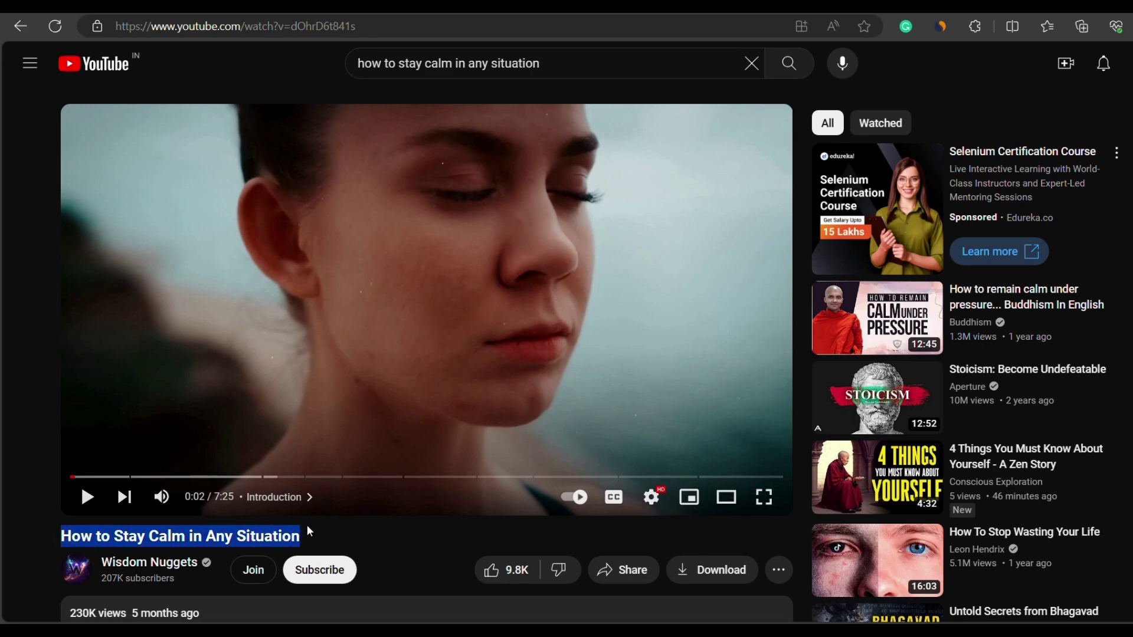
{"action": "left_click", "coordinate": [413, 551]}
{"action": "scroll", "coordinate": [416, 557], "scroll_direction": "down", "scroll_amount": 1}
{"action": "scroll", "coordinate": [415, 556], "scroll_direction": "down", "scroll_amount": 2}
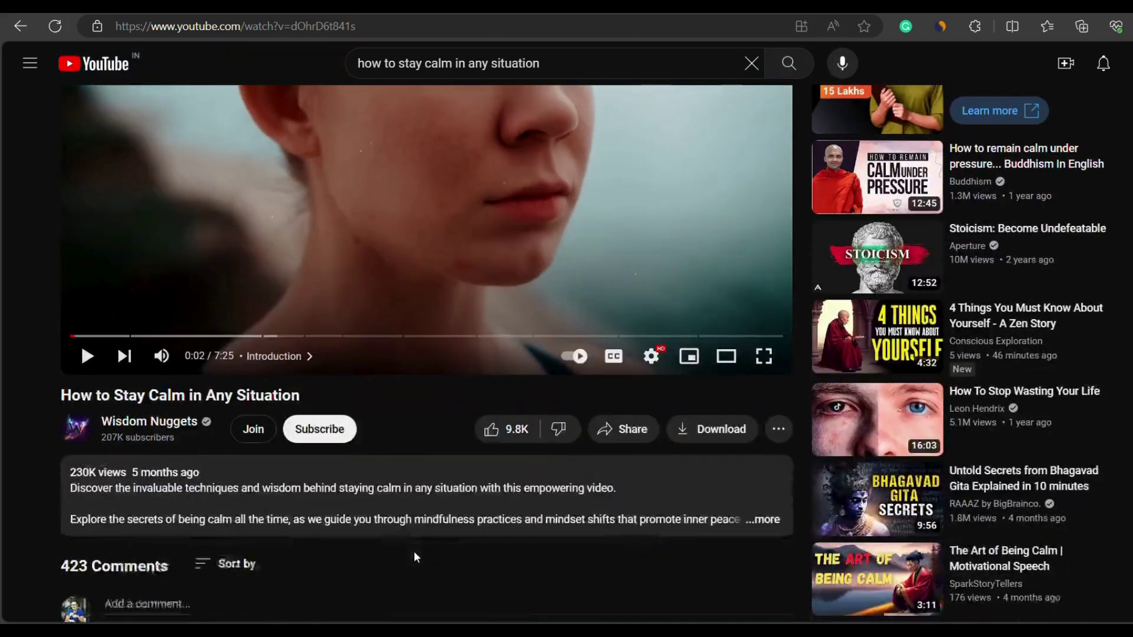
{"action": "mouse_move", "coordinate": [85, 463]}
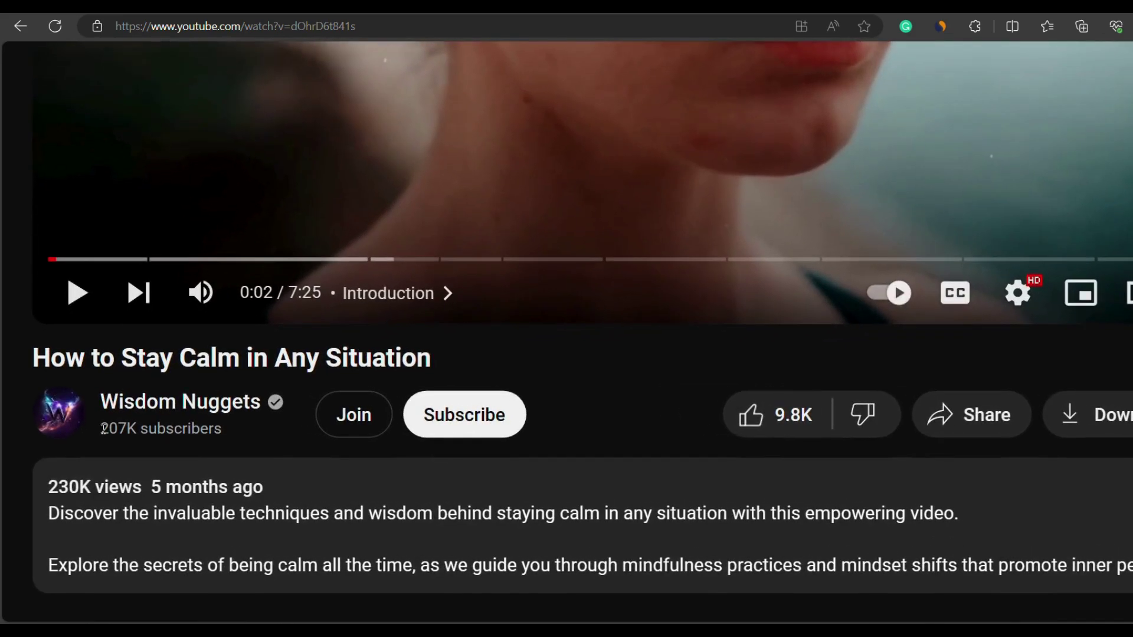
{"action": "left_click_drag", "start_coordinate": [101, 428], "coordinate": [183, 430]}
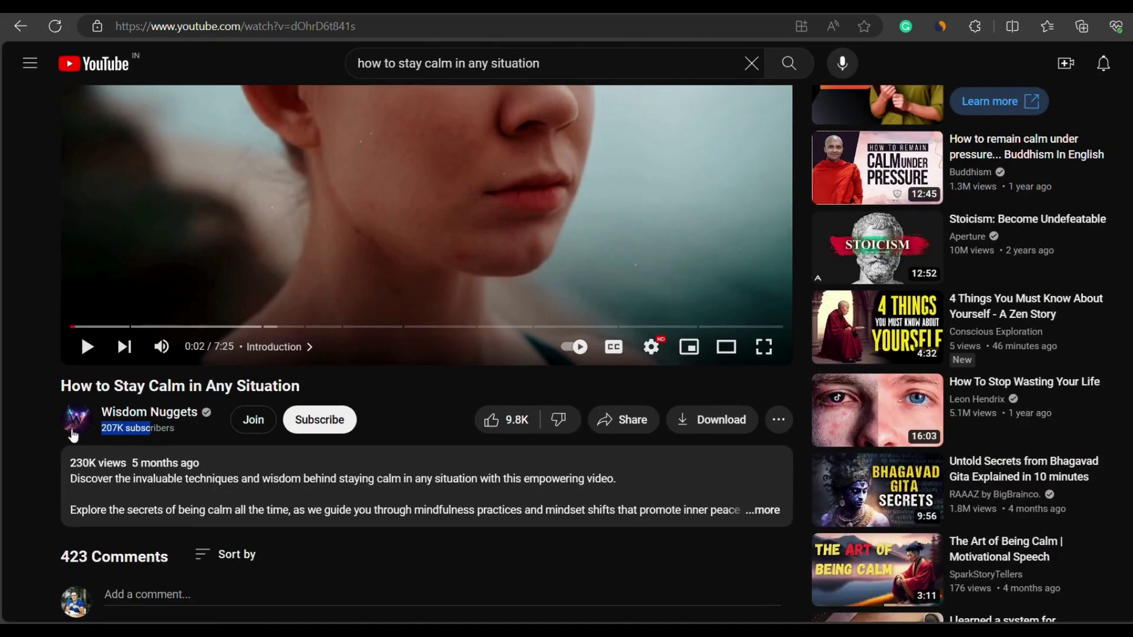
{"action": "left_click", "coordinate": [40, 438]}
Step: Raise the system volume and play the 'How to Stay Calm in Any Situation' video
{"action": "scroll", "coordinate": [201, 472], "scroll_direction": "up", "scroll_amount": 2}
{"action": "scroll", "coordinate": [200, 472], "scroll_direction": "up", "scroll_amount": 1}
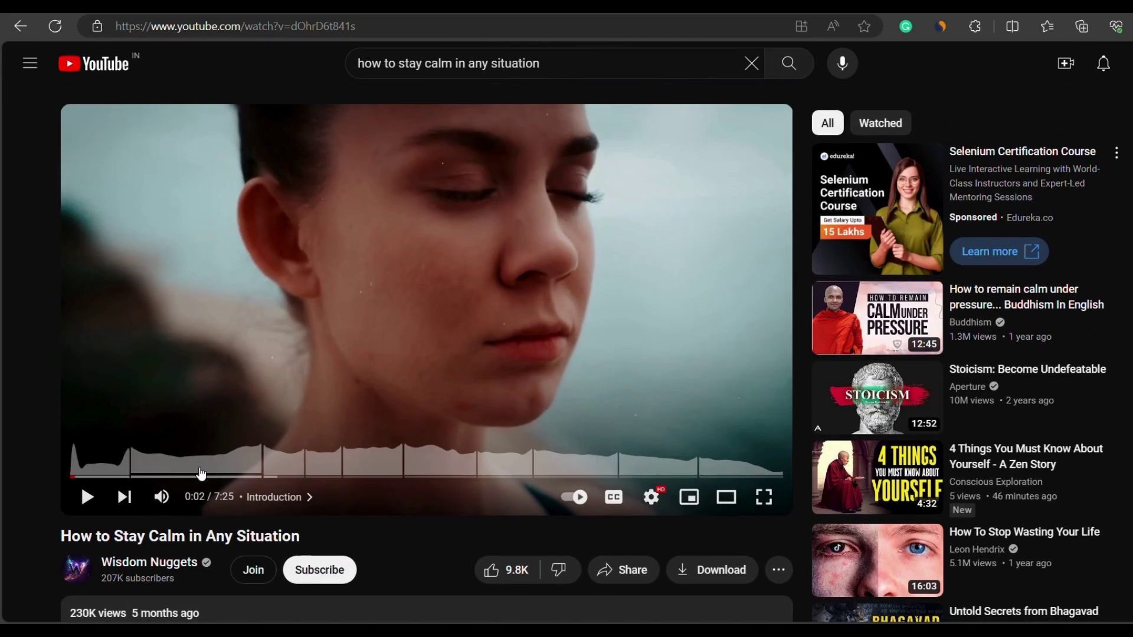
{"action": "key", "text": "XF86AudioRaiseVolume"}
{"action": "left_click", "coordinate": [385, 298]}
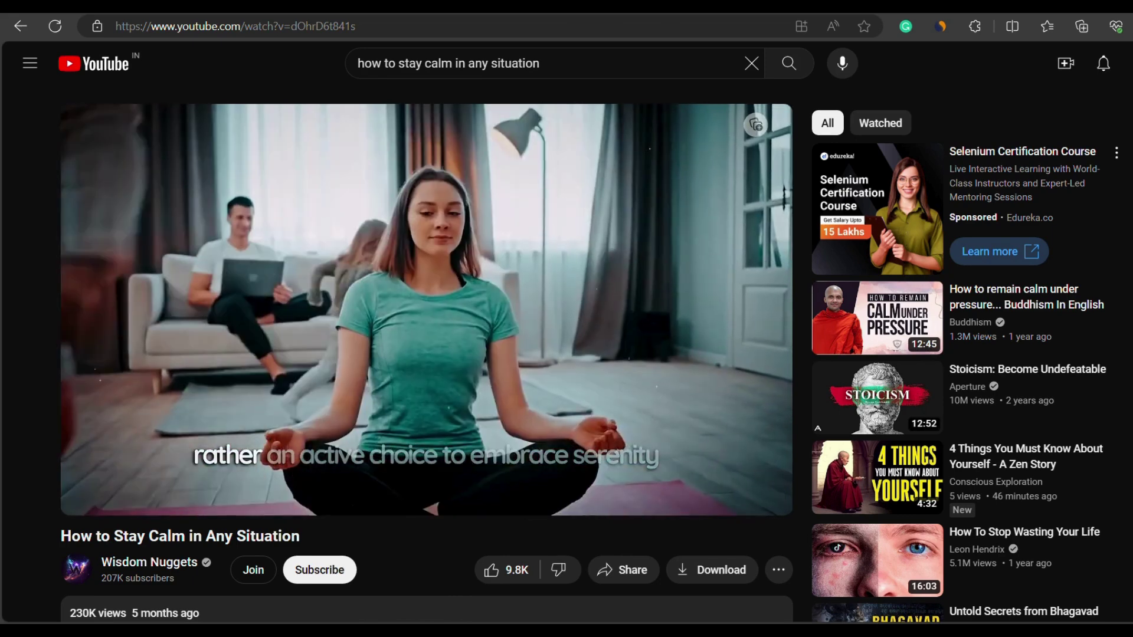
{"action": "mouse_move", "coordinate": [424, 296]}
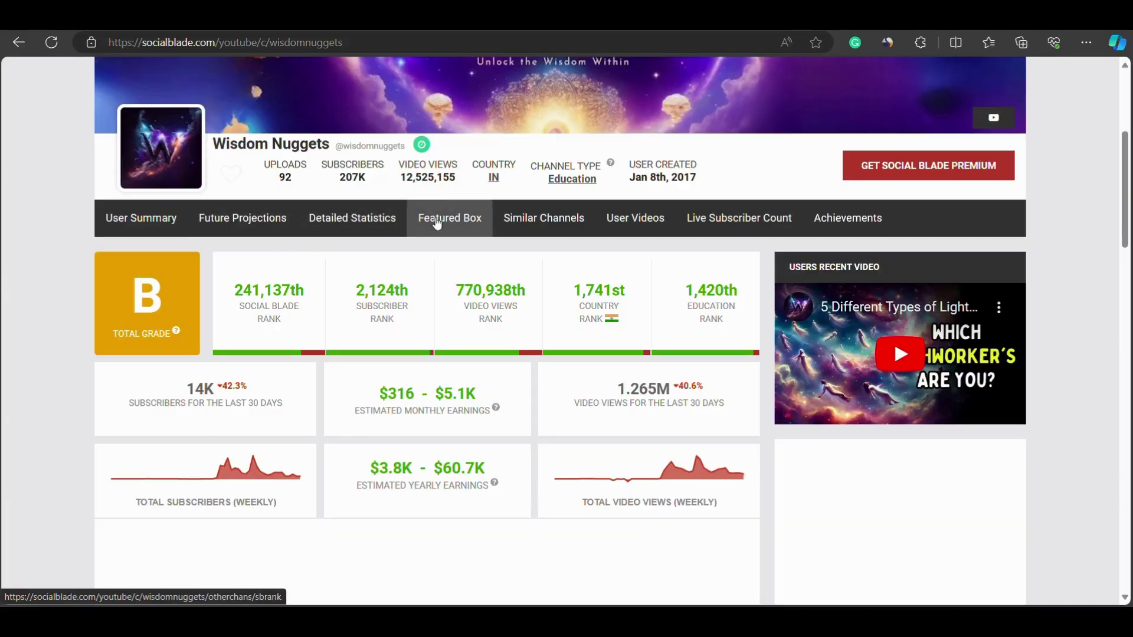
Step: Scroll through the Wisdom Nuggets channel statistics on Social Blade
{"action": "scroll", "coordinate": [280, 180], "scroll_direction": "up", "scroll_amount": 2}
{"action": "scroll", "coordinate": [277, 183], "scroll_direction": "up", "scroll_amount": 2}
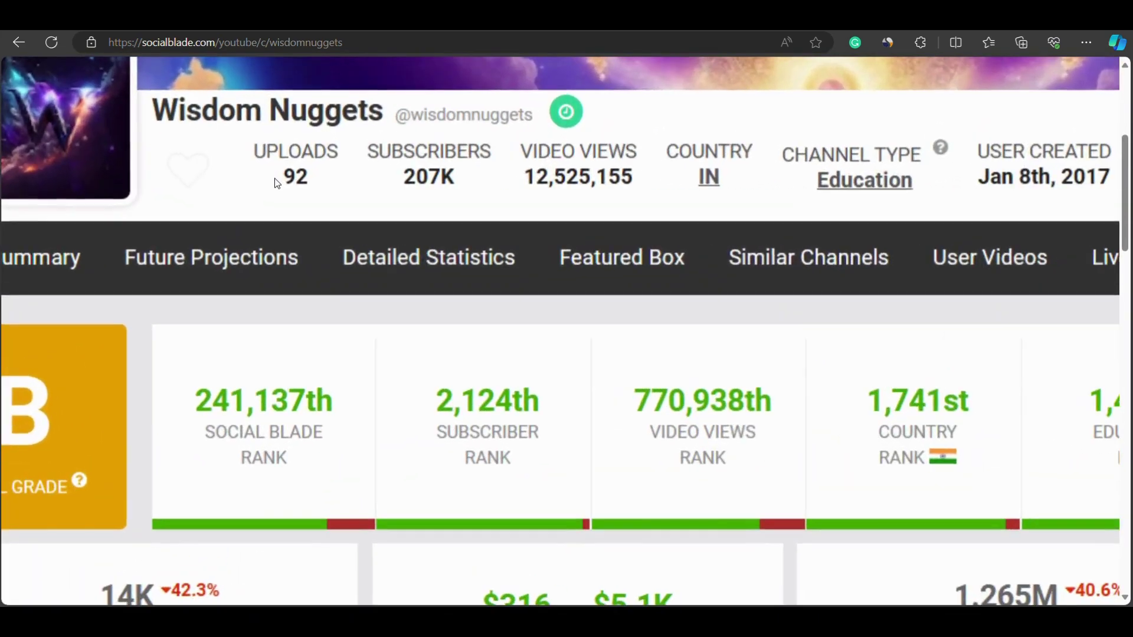
{"action": "scroll", "coordinate": [278, 203], "scroll_direction": "down", "scroll_amount": 4}
{"action": "scroll", "coordinate": [312, 183], "scroll_direction": "up", "scroll_amount": 4}
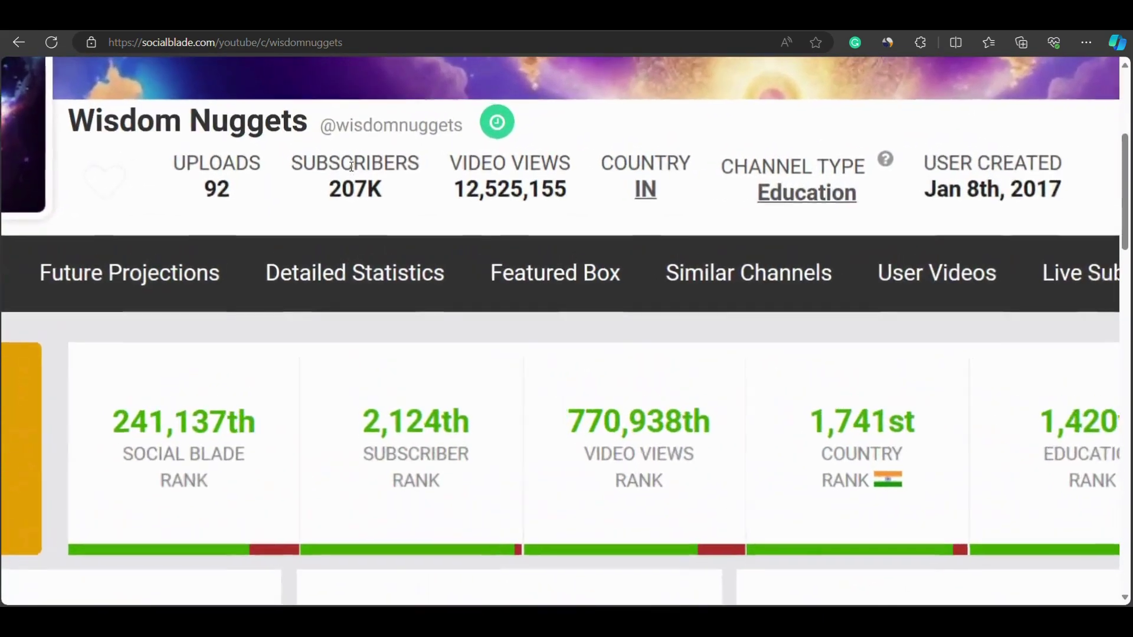
{"action": "scroll", "coordinate": [352, 167], "scroll_direction": "down", "scroll_amount": 4}
{"action": "scroll", "coordinate": [433, 177], "scroll_direction": "up", "scroll_amount": 3}
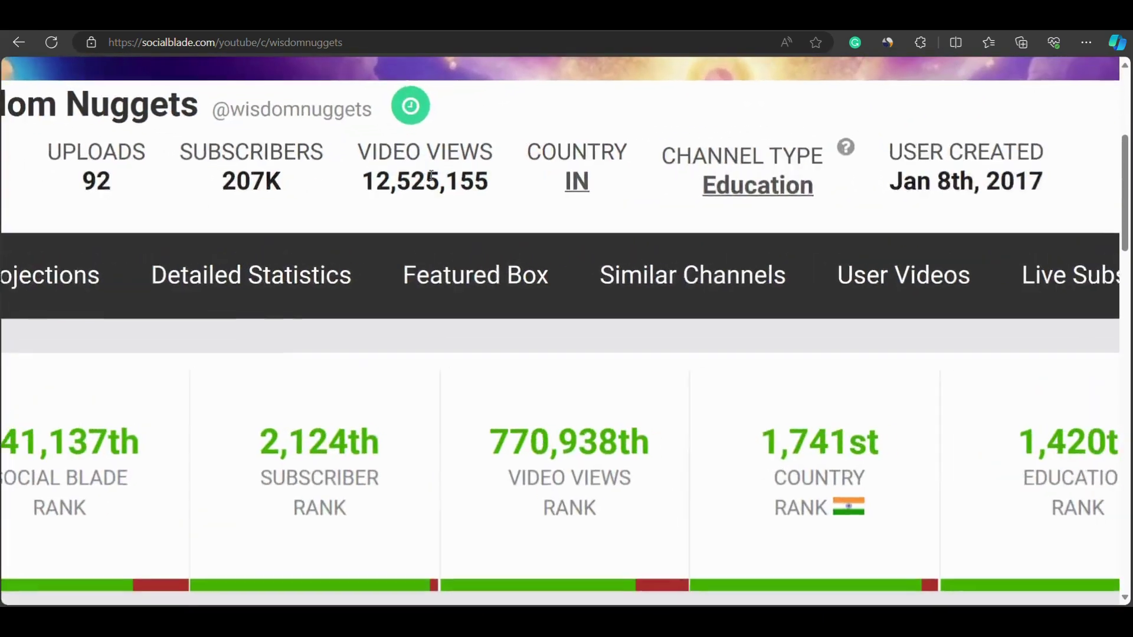
{"action": "scroll", "coordinate": [431, 176], "scroll_direction": "down", "scroll_amount": 3}
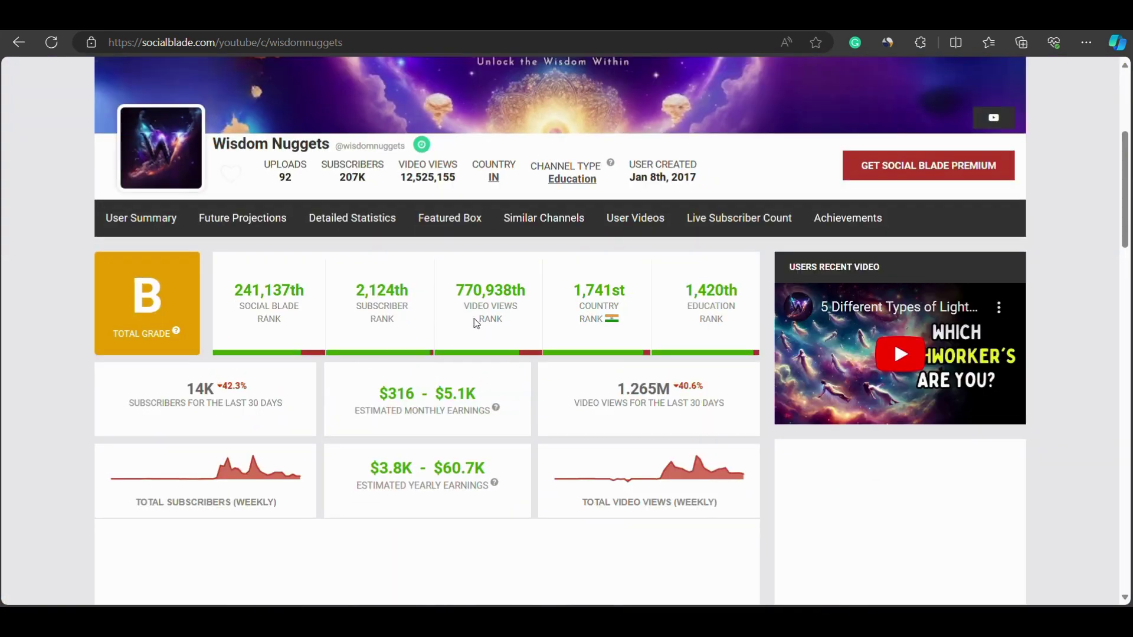
{"action": "scroll", "coordinate": [622, 381], "scroll_direction": "up", "scroll_amount": 3}
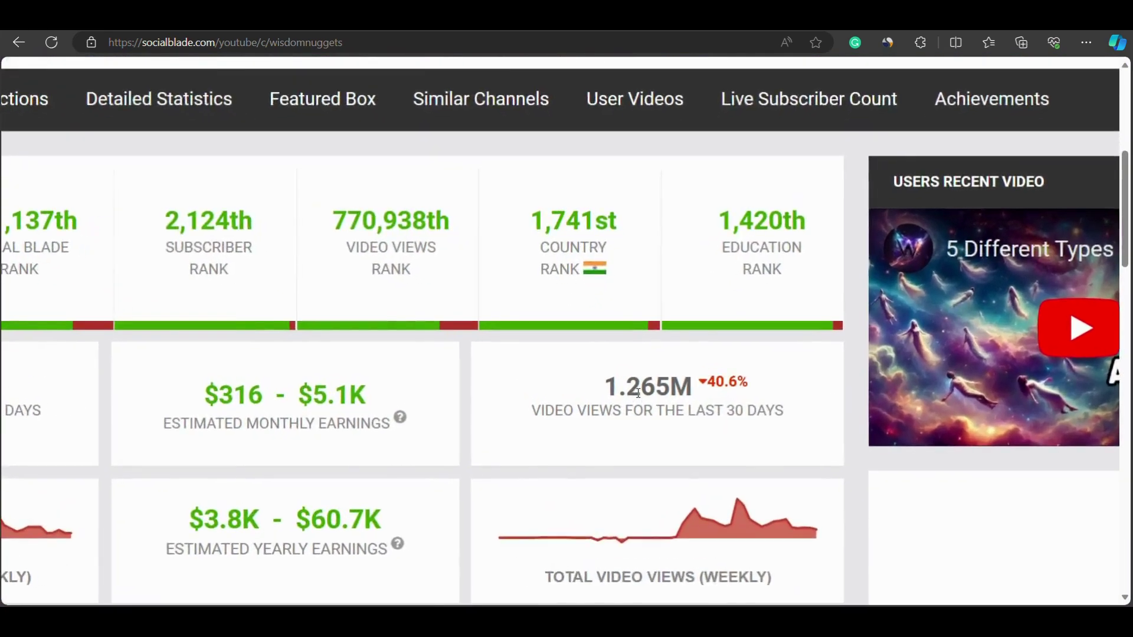
{"action": "scroll", "coordinate": [638, 392], "scroll_direction": "up", "scroll_amount": 3}
{"action": "scroll", "coordinate": [638, 392], "scroll_direction": "down", "scroll_amount": 2}
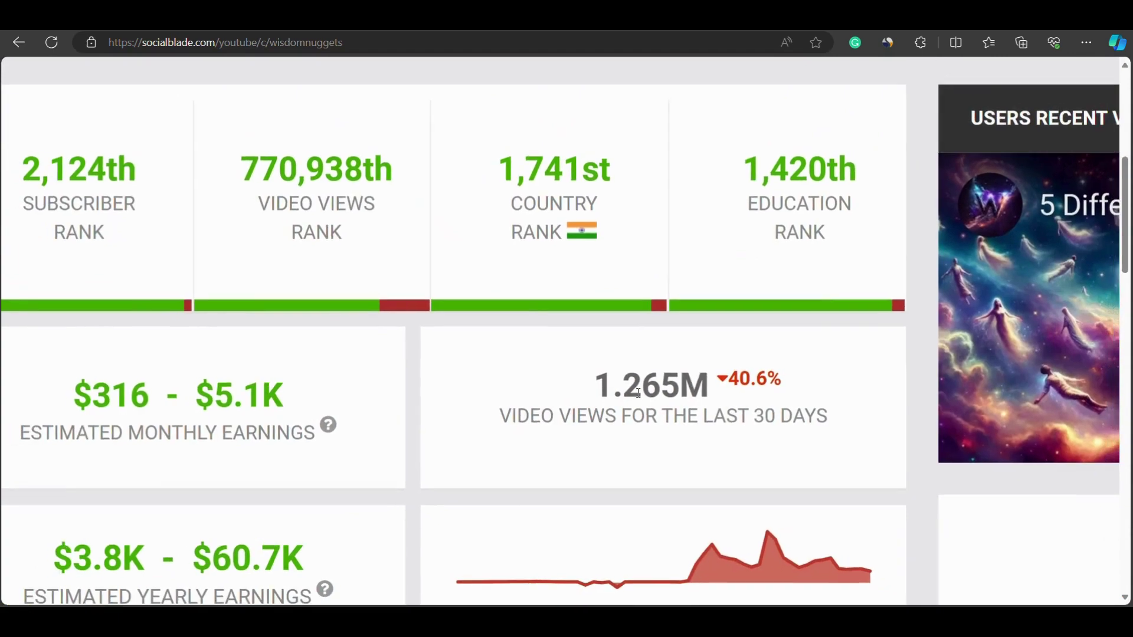
{"action": "scroll", "coordinate": [637, 392], "scroll_direction": "down", "scroll_amount": 5}
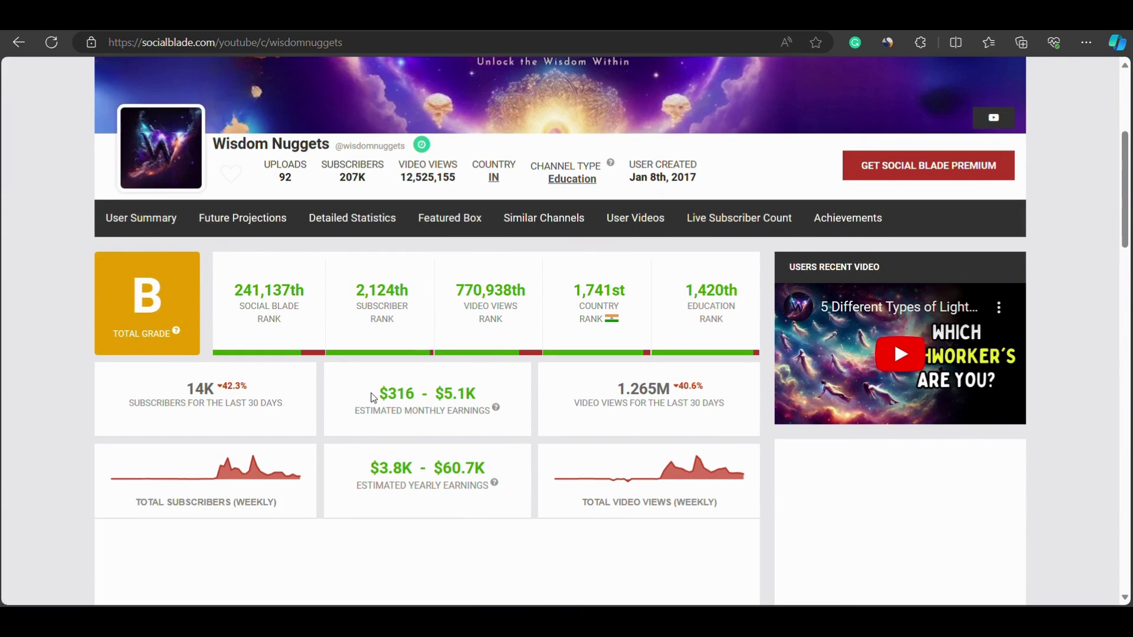
Step: Highlight the $316 – $5.1K estimated monthly earnings range
{"action": "left_click_drag", "start_coordinate": [373, 399], "coordinate": [498, 391]}
{"action": "scroll", "coordinate": [497, 392], "scroll_direction": "up", "scroll_amount": 1}
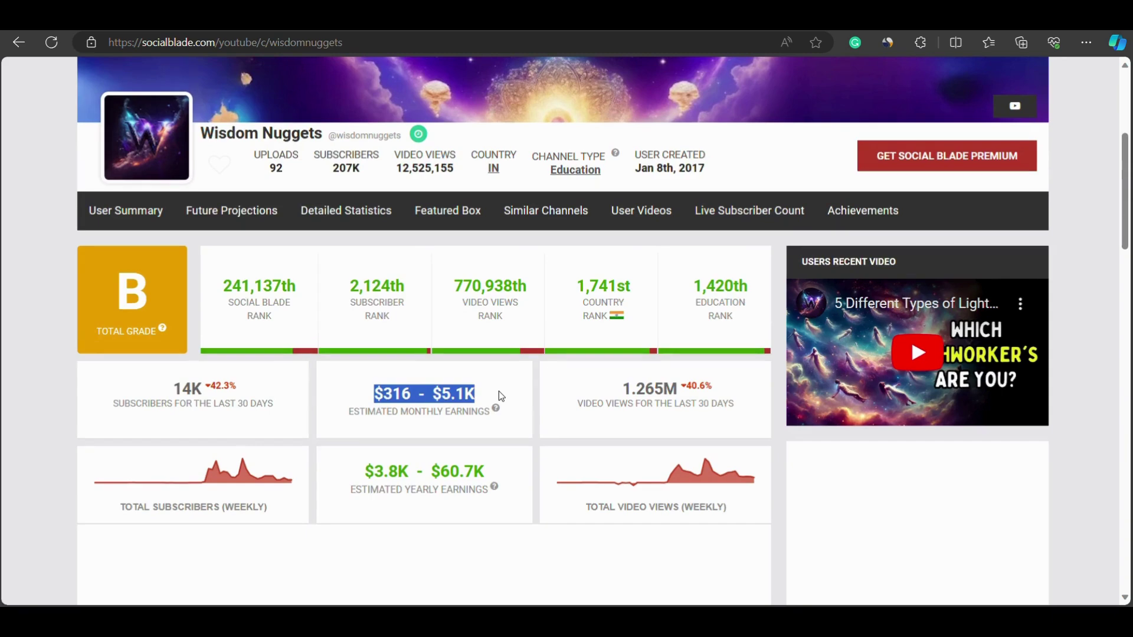
{"action": "scroll", "coordinate": [498, 391], "scroll_direction": "up", "scroll_amount": 5}
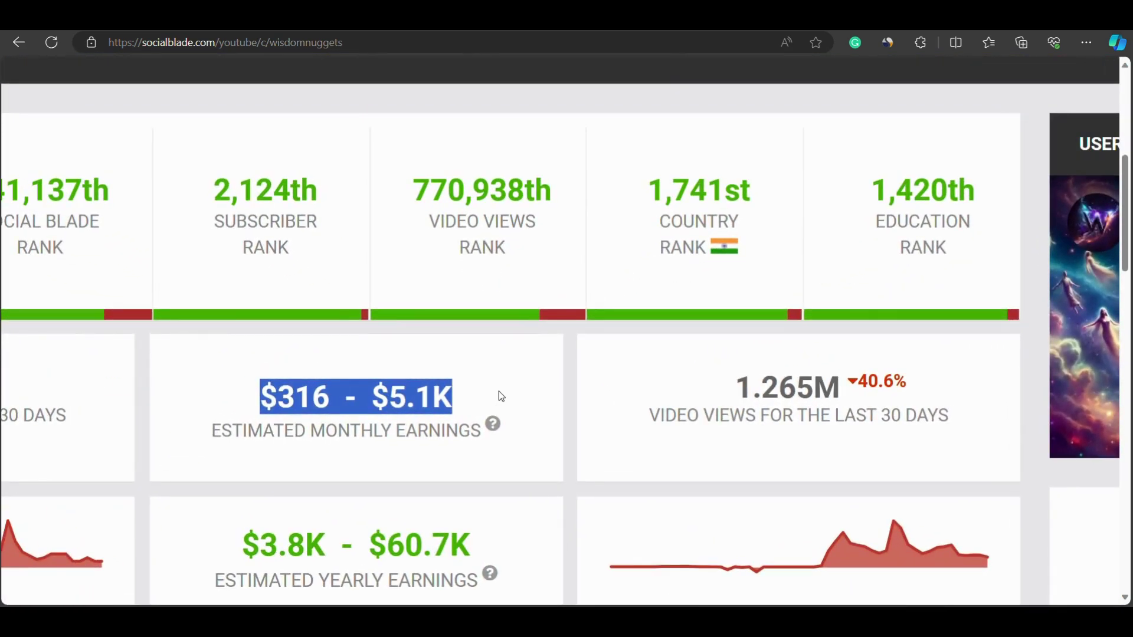
{"action": "scroll", "coordinate": [498, 391], "scroll_direction": "down", "scroll_amount": 5}
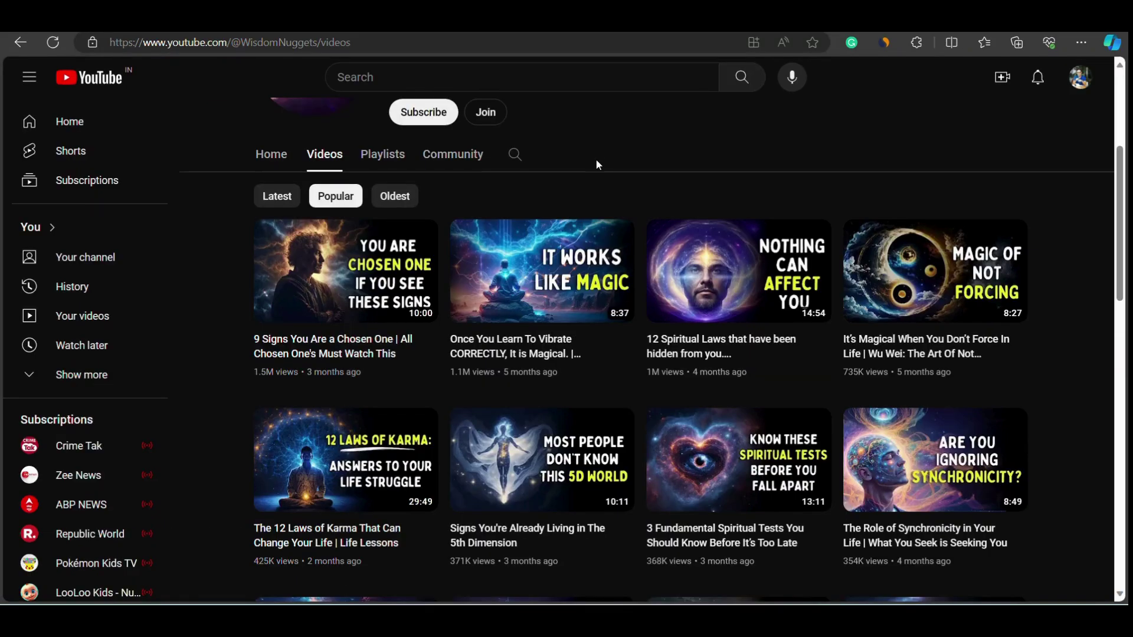
Step: Browse the Wisdom Nuggets channel's video thumbnails sorted by Popular
{"action": "scroll", "coordinate": [568, 180], "scroll_direction": "up", "scroll_amount": 1}
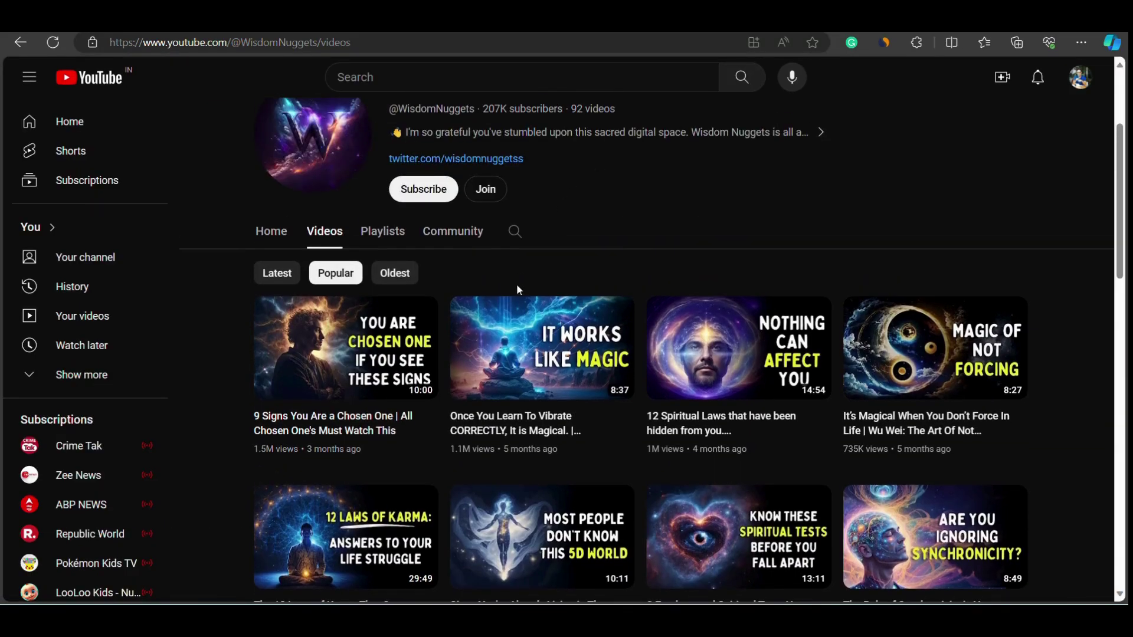
{"action": "scroll", "coordinate": [556, 264], "scroll_direction": "down", "scroll_amount": 1}
{"action": "scroll", "coordinate": [424, 283], "scroll_direction": "up", "scroll_amount": 1}
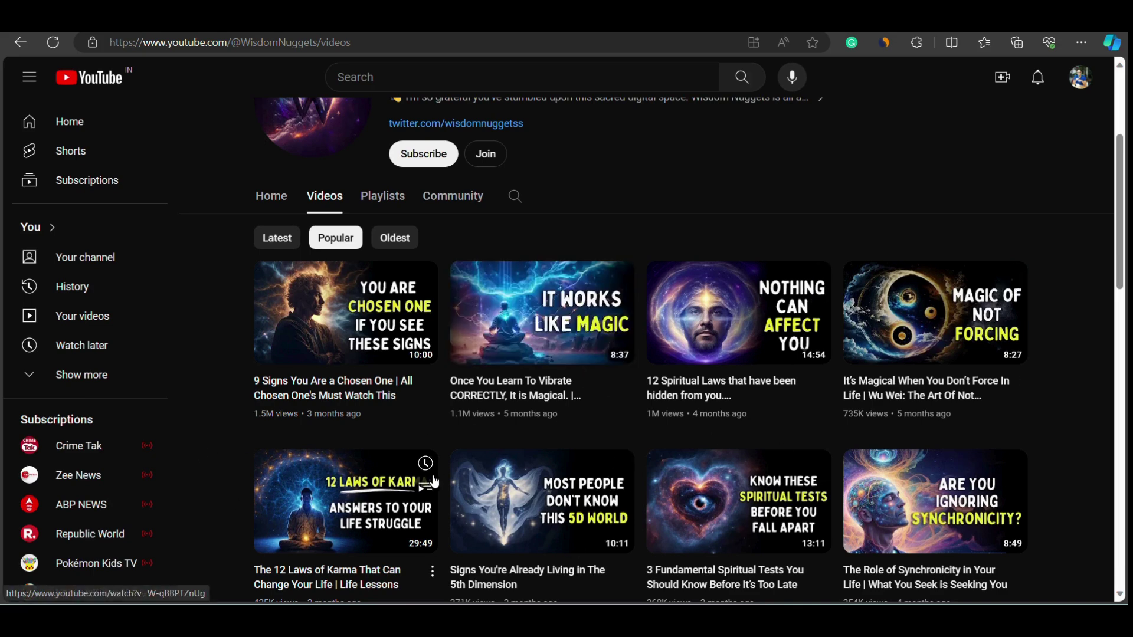
{"action": "mouse_move", "coordinate": [435, 483]}
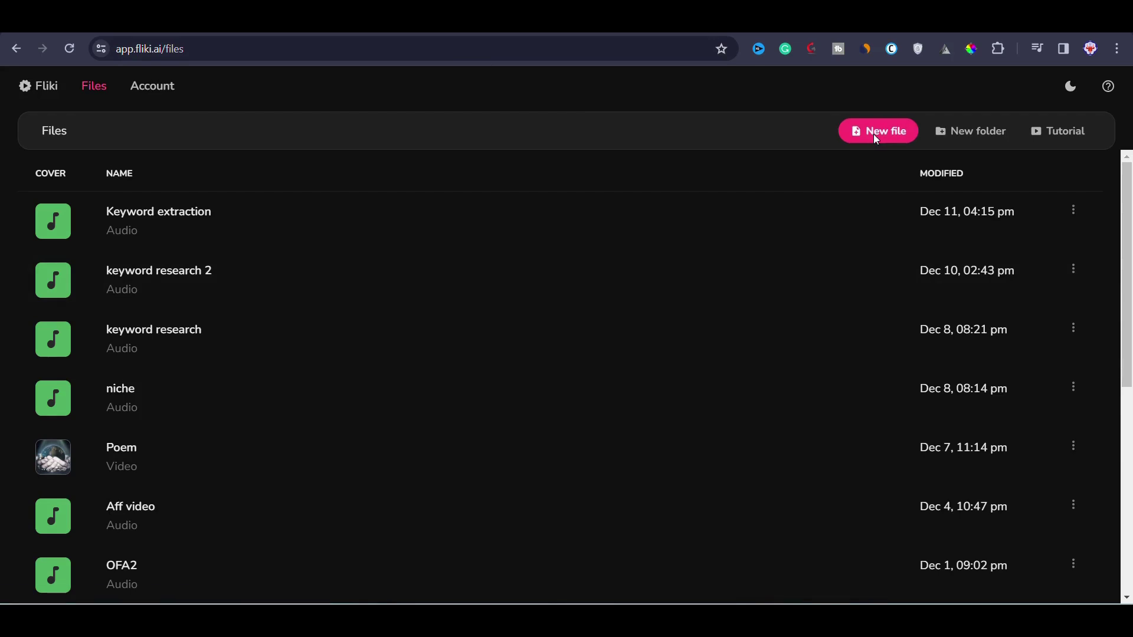
Step: Start a new Fliki file with English language and United States dialect
{"action": "left_click", "coordinate": [875, 139]}
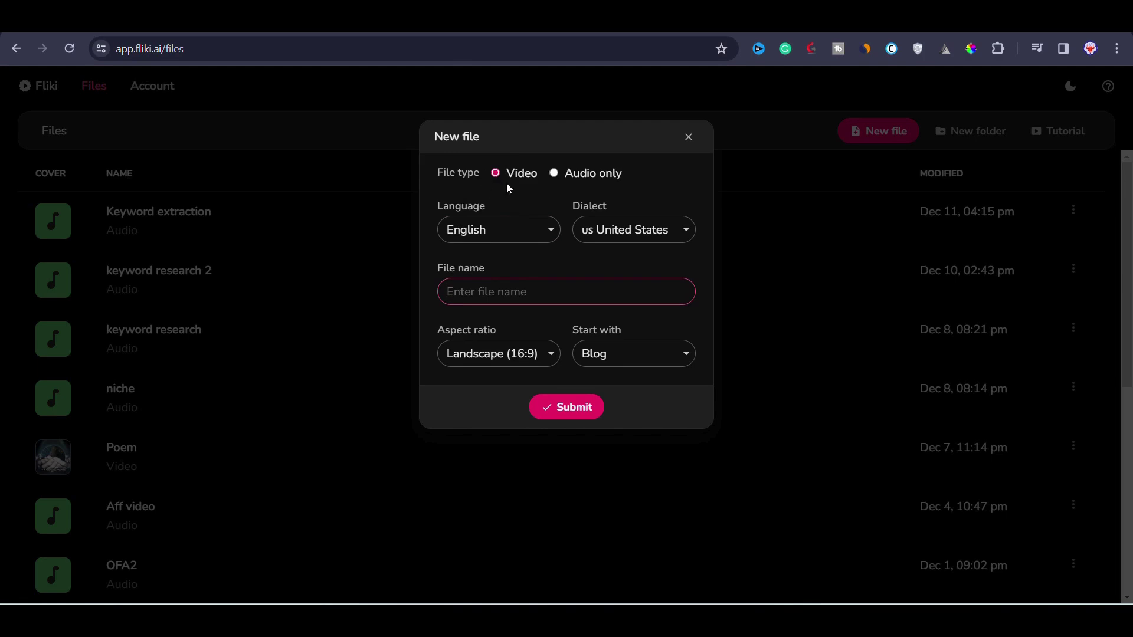
{"action": "left_click", "coordinate": [495, 231]}
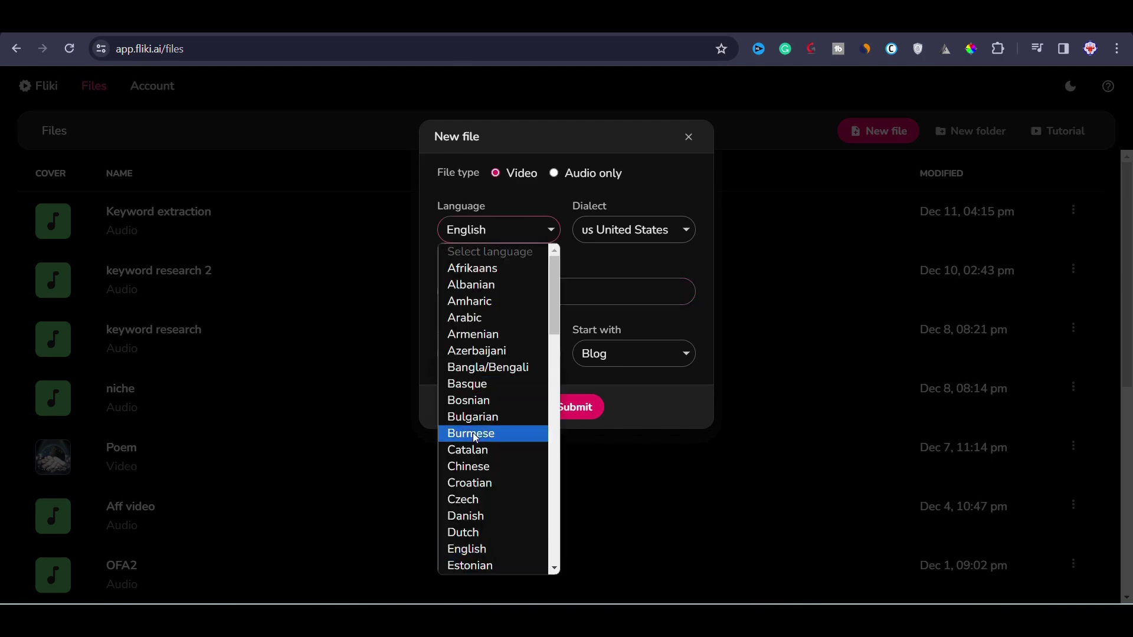
{"action": "scroll", "coordinate": [475, 437], "scroll_direction": "down", "scroll_amount": 10}
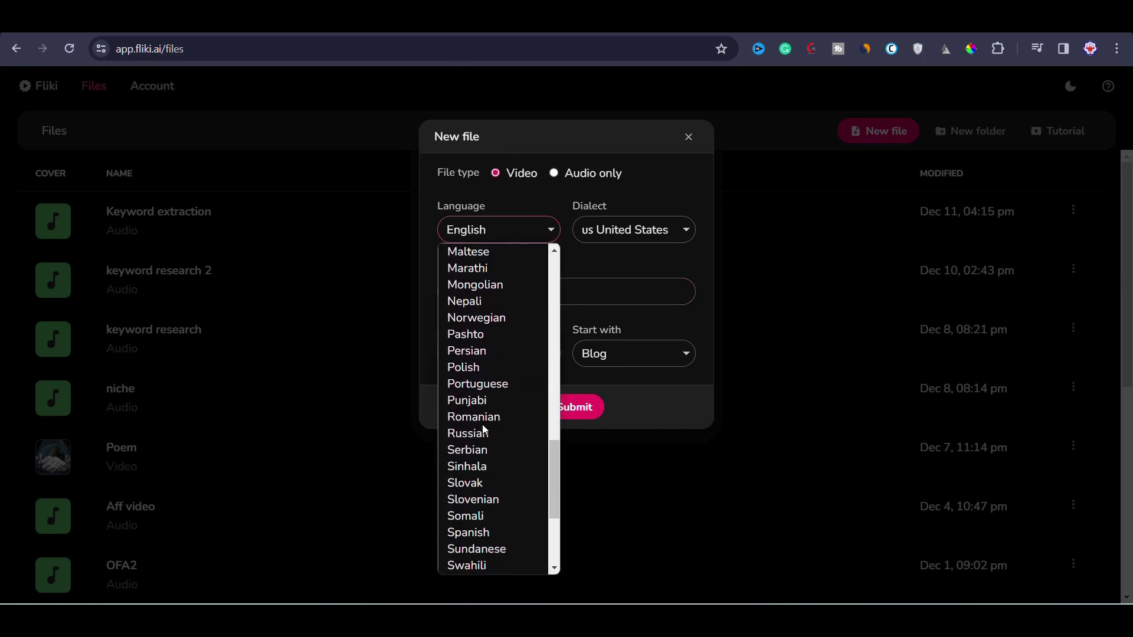
{"action": "scroll", "coordinate": [483, 431], "scroll_direction": "down", "scroll_amount": 3}
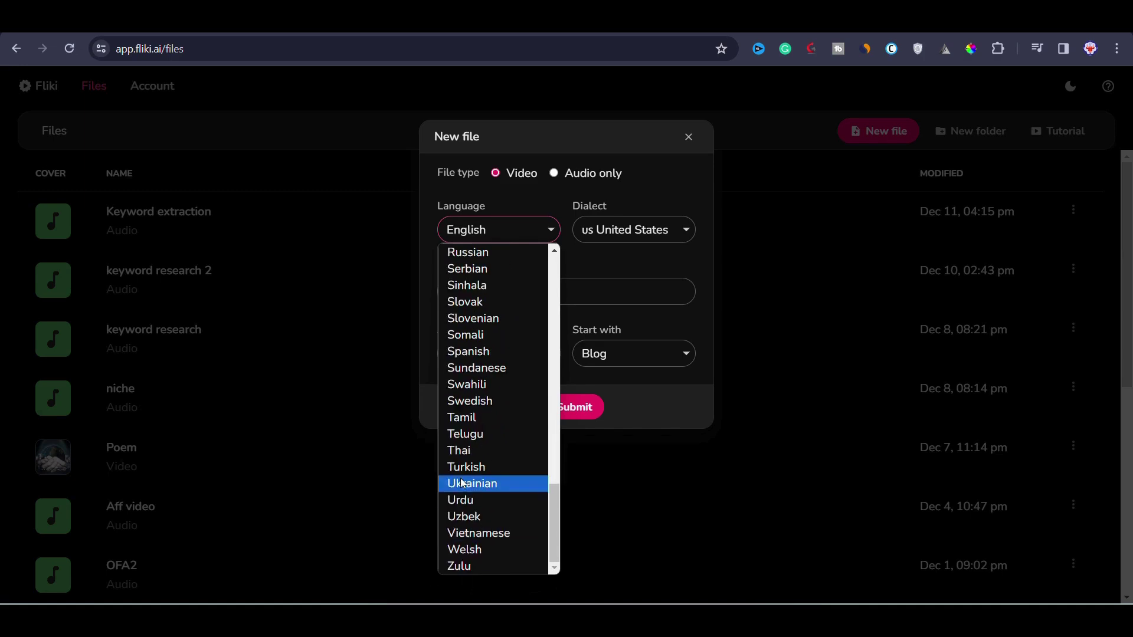
{"action": "scroll", "coordinate": [463, 484], "scroll_direction": "up", "scroll_amount": 15}
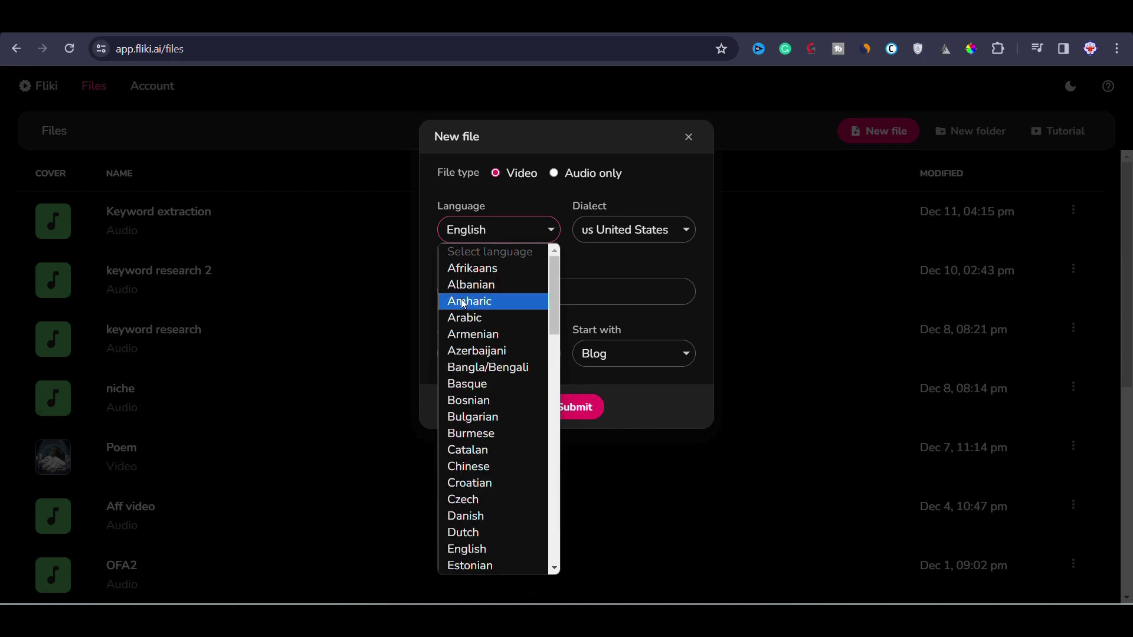
{"action": "left_click", "coordinate": [623, 235]}
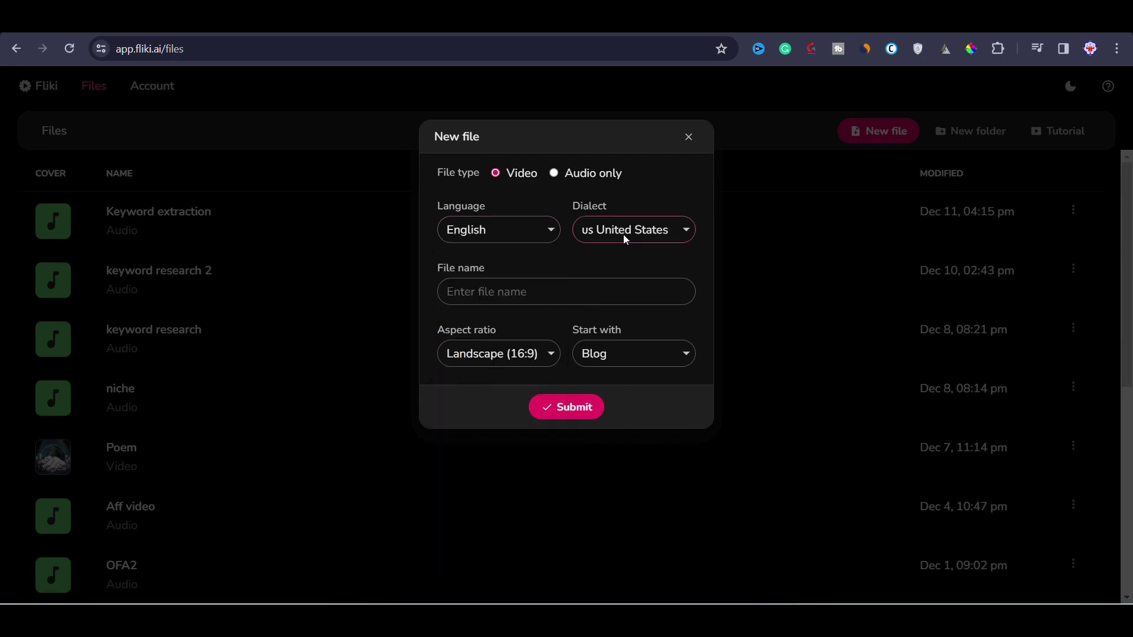
{"action": "left_click", "coordinate": [623, 235]}
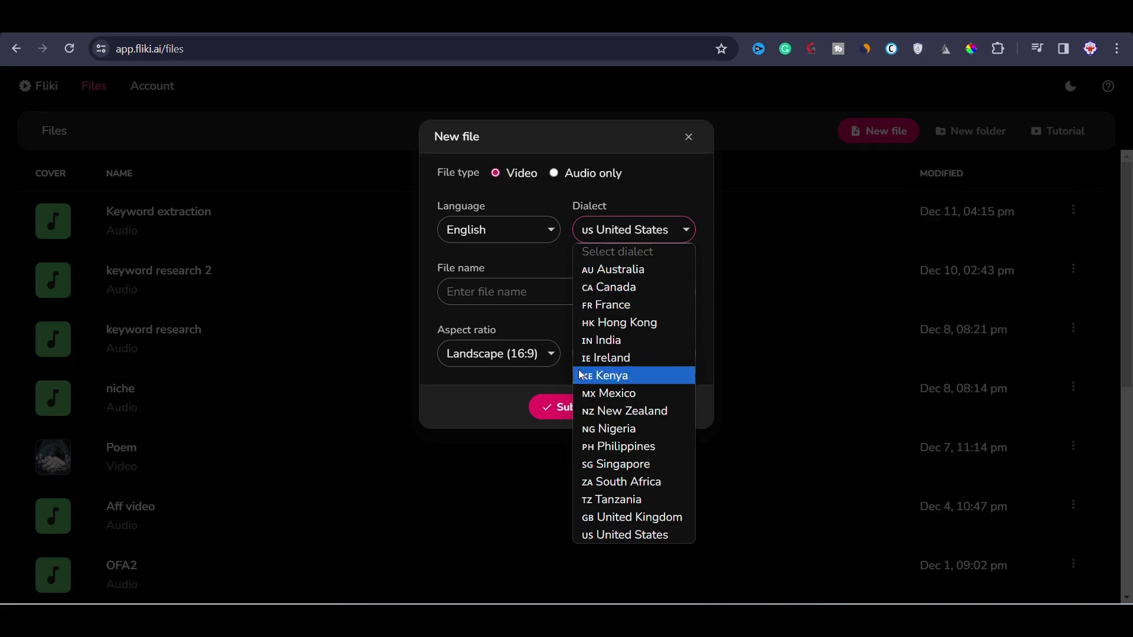
{"action": "left_click", "coordinate": [481, 290]}
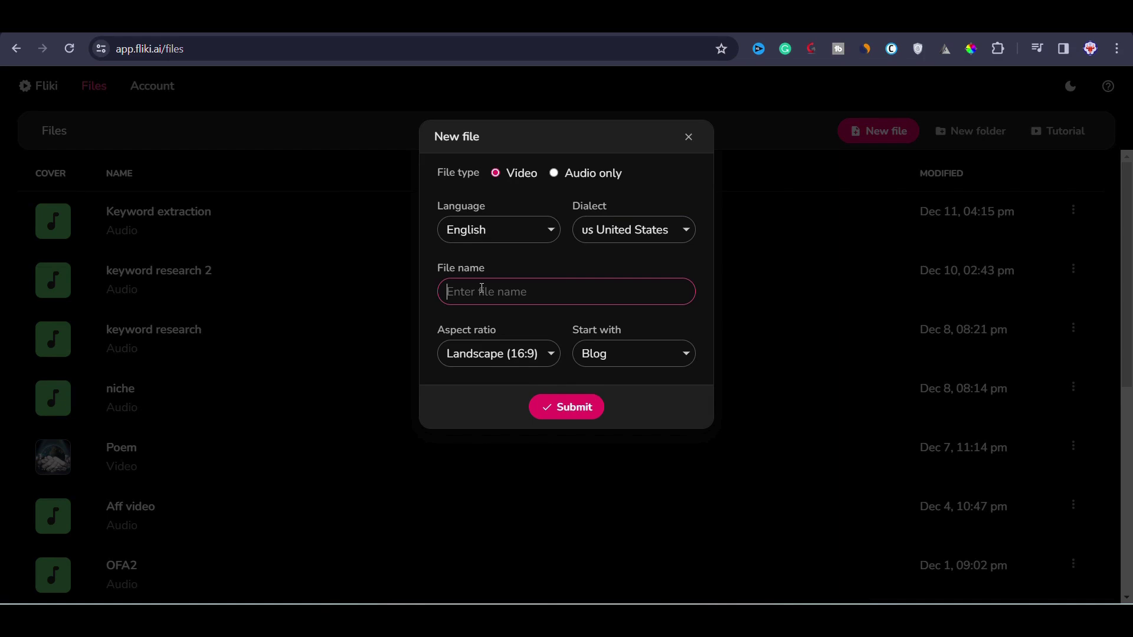
Step: Name it 'How to stay calm in any situation', keep Landscape 16:9, start from Idea, and create it
{"action": "type", "text": "How to stay calm in any situation"}
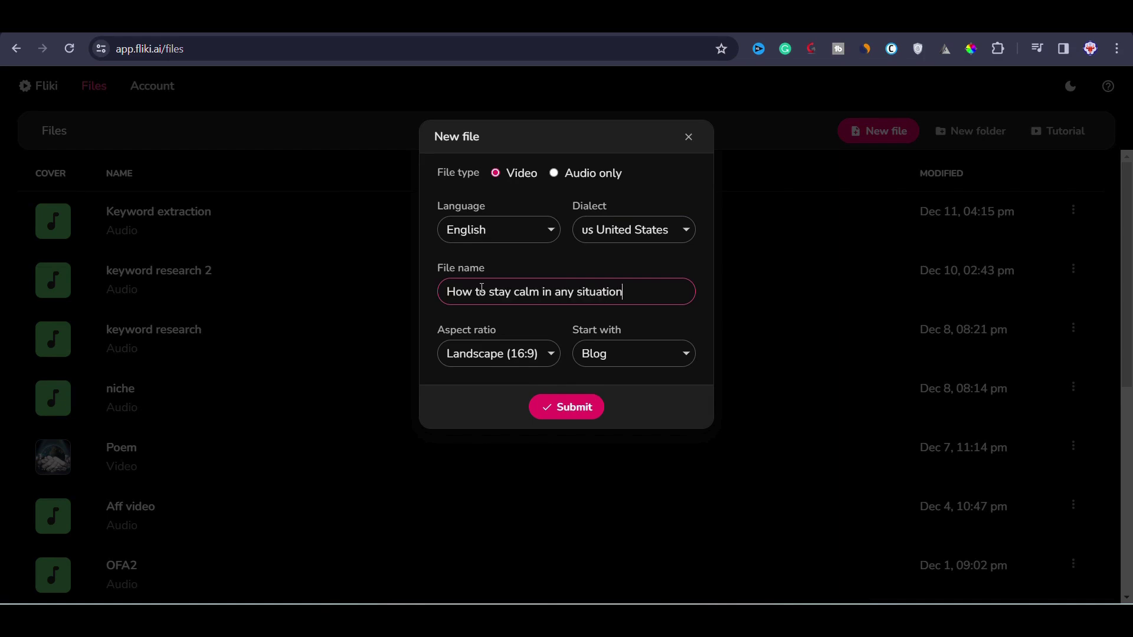
{"action": "left_click", "coordinate": [502, 354]}
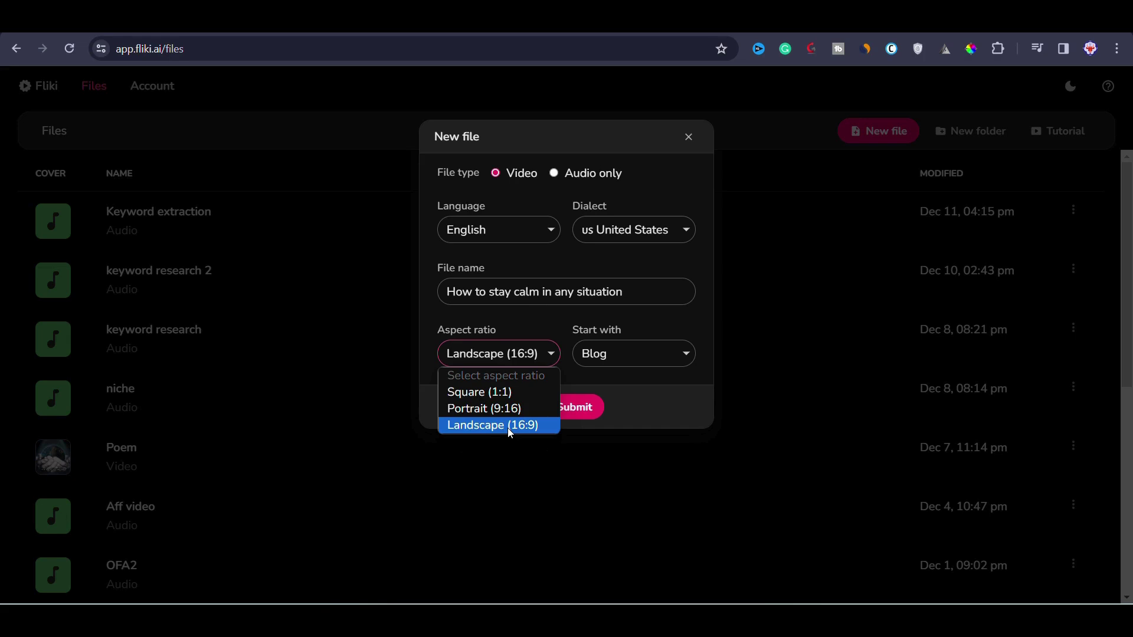
{"action": "left_click", "coordinate": [510, 426]}
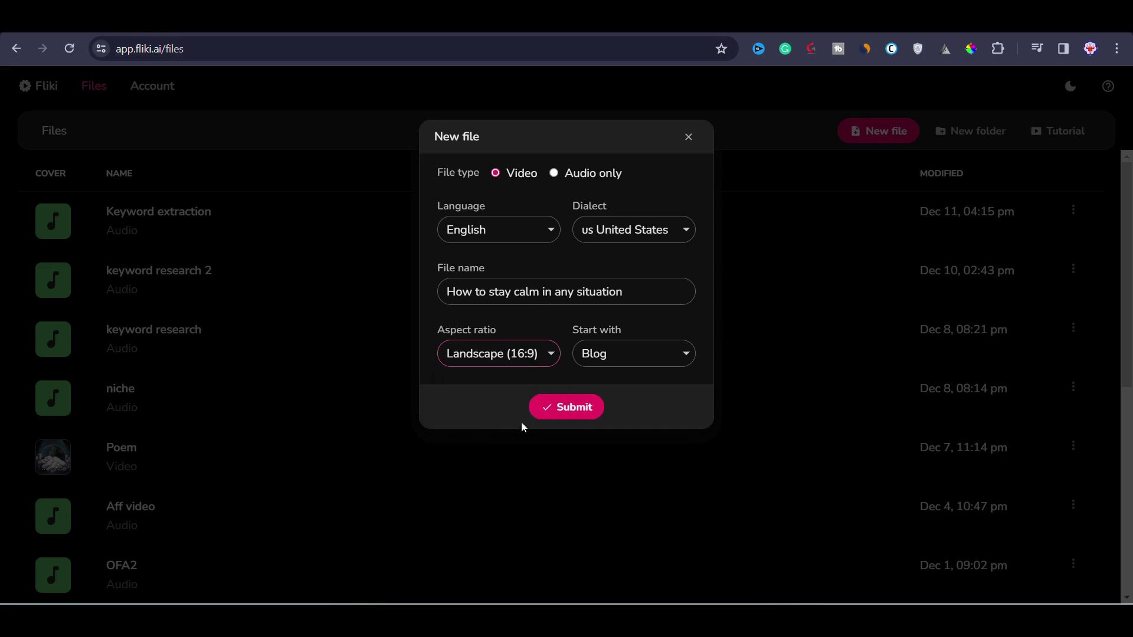
{"action": "left_click", "coordinate": [605, 353]}
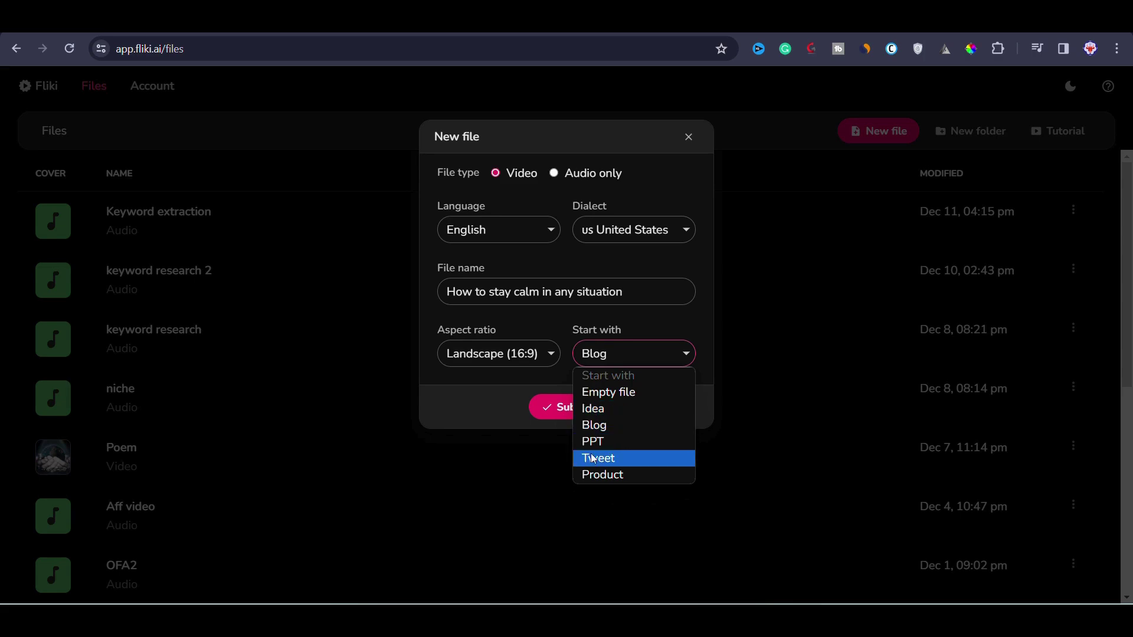
{"action": "left_click", "coordinate": [602, 411]}
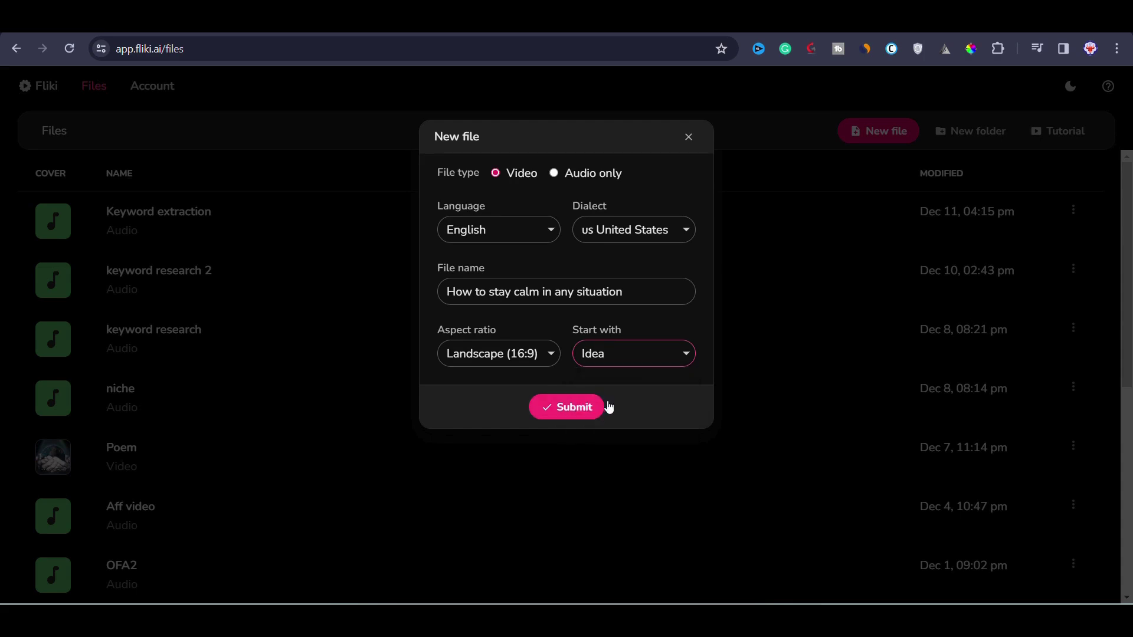
{"action": "left_click", "coordinate": [554, 408]}
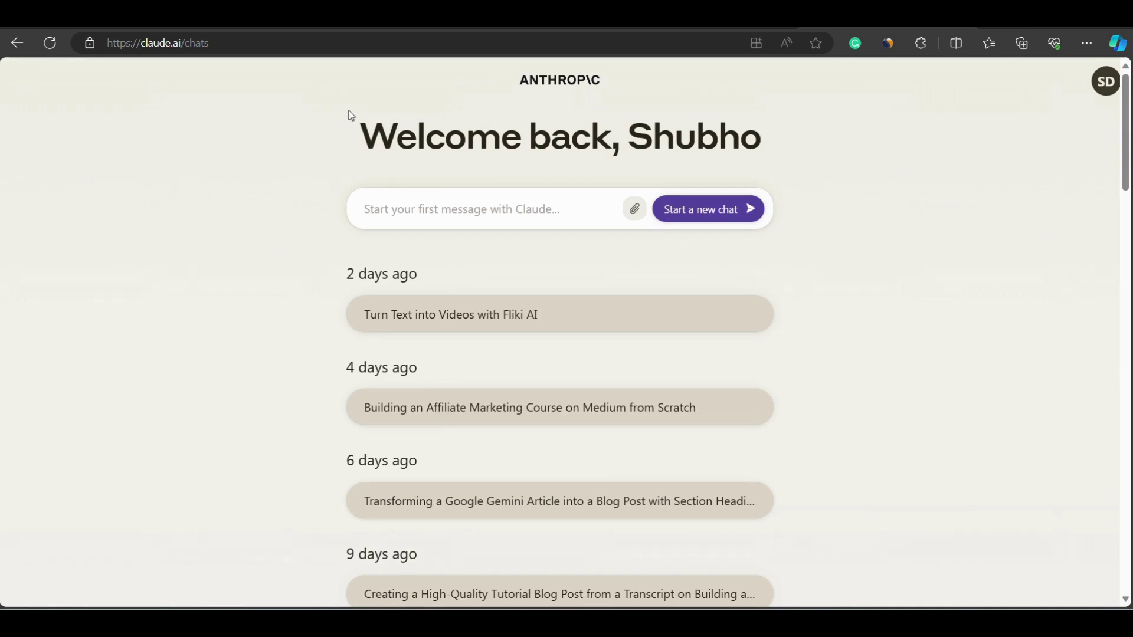
Step: Ask Claude for a Fliki prompt on 'How to stay calm in any situation' and select the suggested prompt
{"action": "left_click", "coordinate": [434, 204]}
{"action": "type", "text": "I want to create video around"}
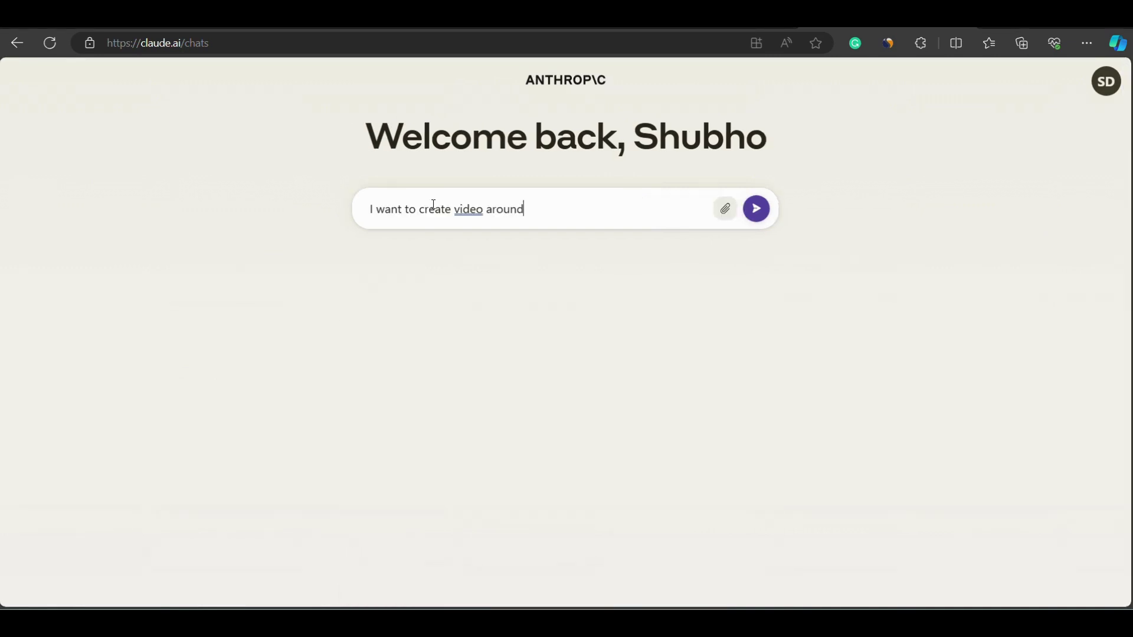
{"action": "key", "text": "BackSpace"}
{"action": "key", "text": "BackSpace"}
{"action": "key", "text": "BackSpace"}
{"action": "key", "text": "BackSpace"}
{"action": "key", "text": "BackSpace"}
{"action": "key", "text": "BackSpace"}
{"action": "type", "text": "on this topic \"How to stay calm in any situation\""}
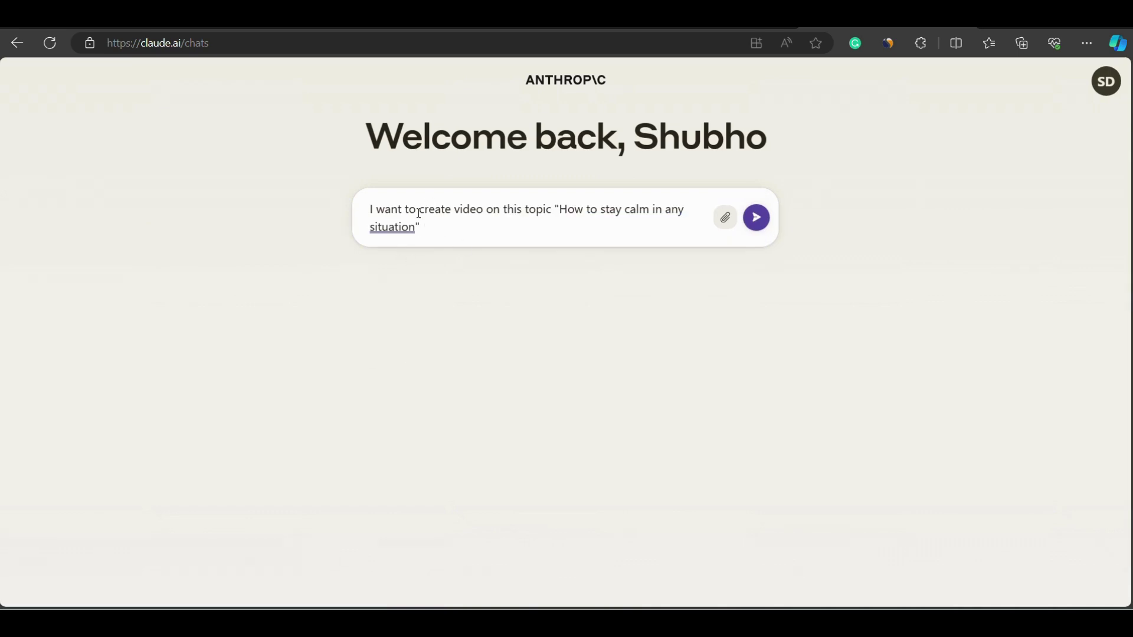
{"action": "type", "text": " with Fliki AI using its prompt to video feature."}
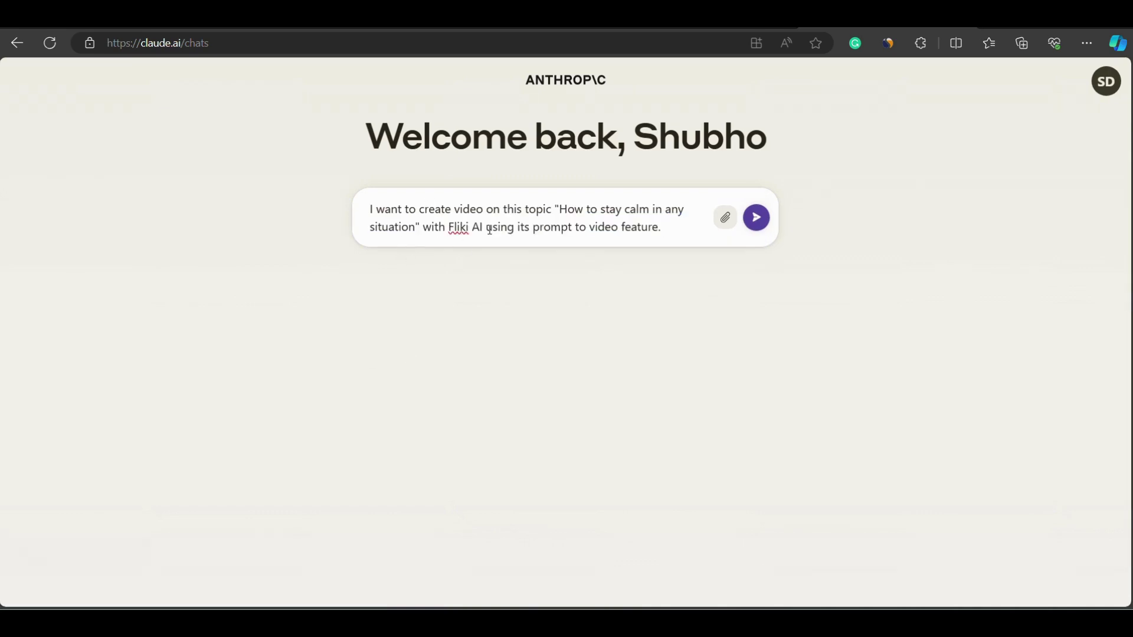
{"action": "type", "text": " What prompt should I use?"}
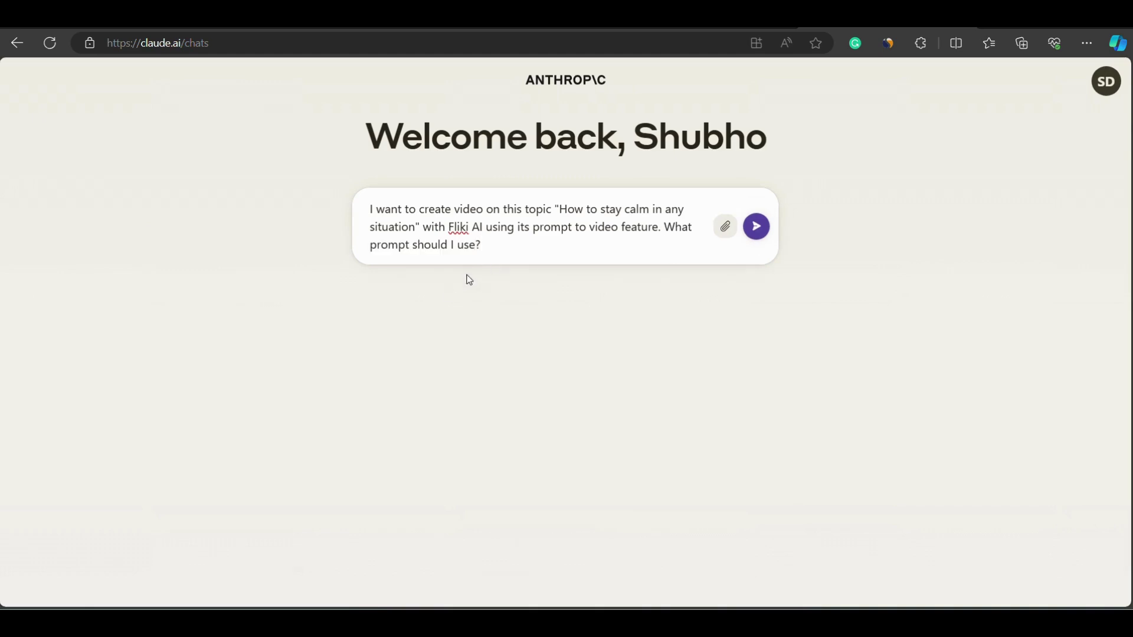
{"action": "type", "text": " Can you generate the prompt?"}
{"action": "key", "text": "Return"}
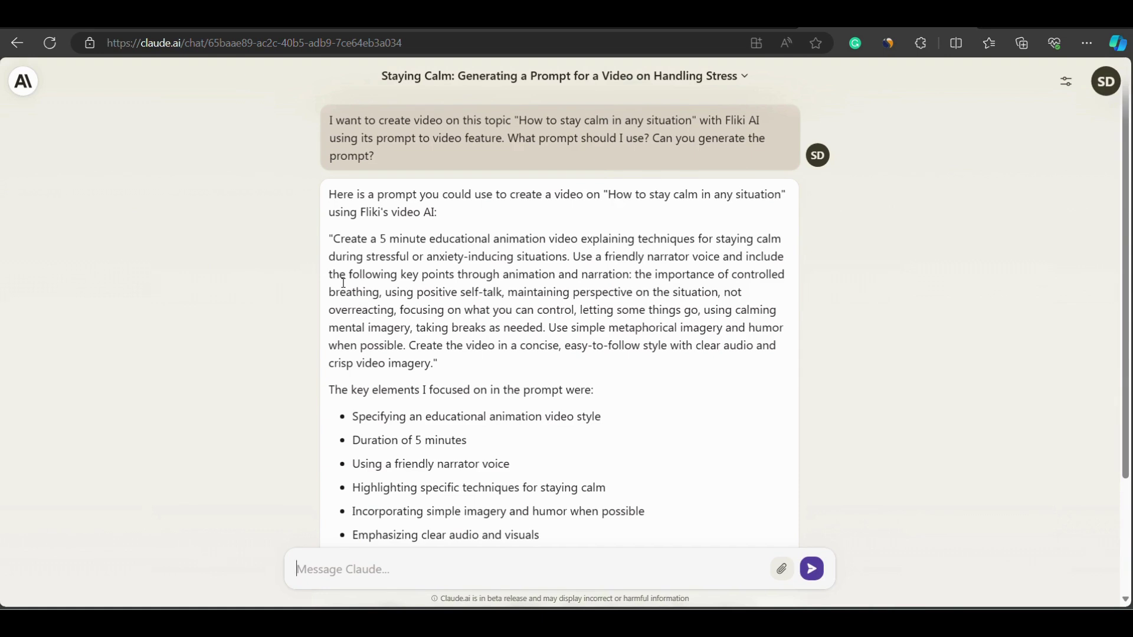
{"action": "left_click_drag", "start_coordinate": [332, 238], "coordinate": [434, 363]}
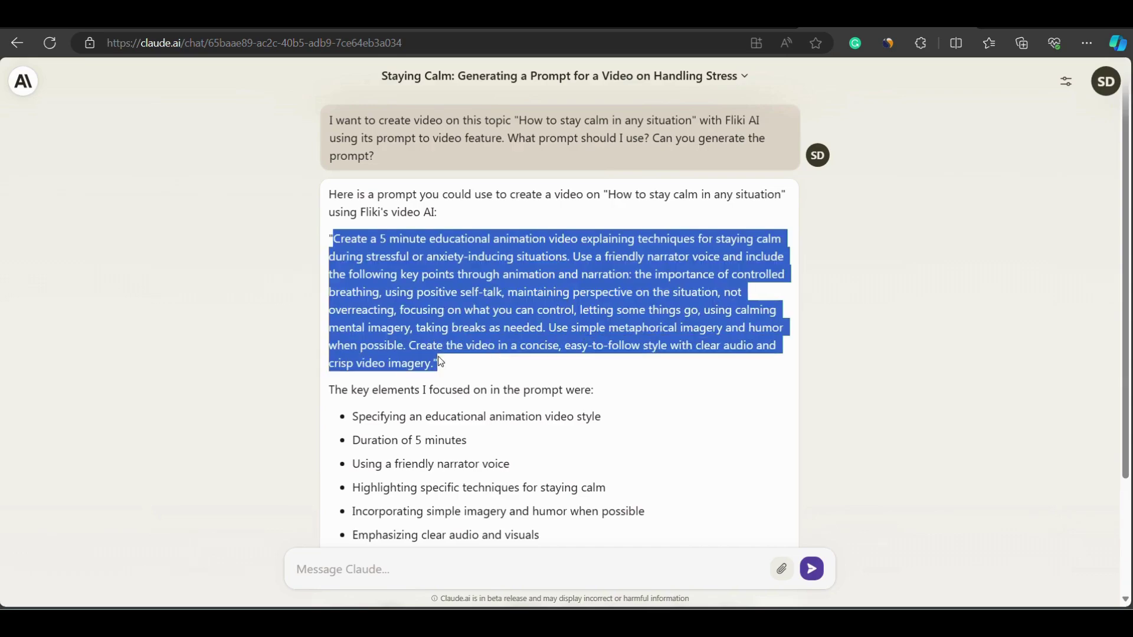
Step: Paste Claude's prompt as the idea, removing '5 minute' and 'animation' to make it an educational video
{"action": "key", "text": "alt+Tab"}
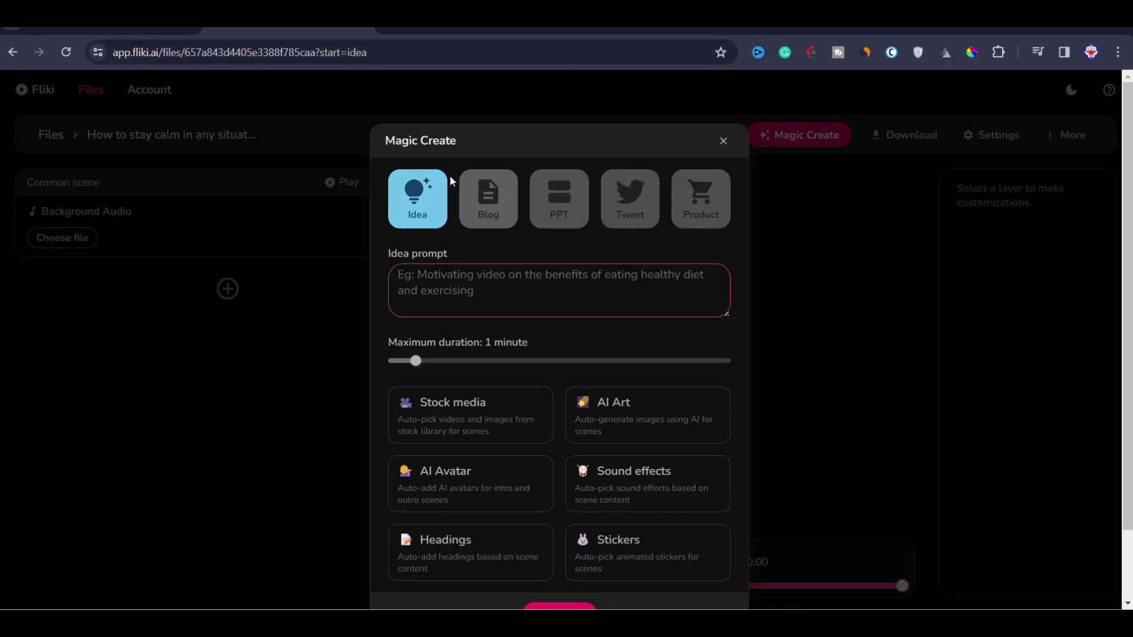
{"action": "key", "text": "ctrl+v"}
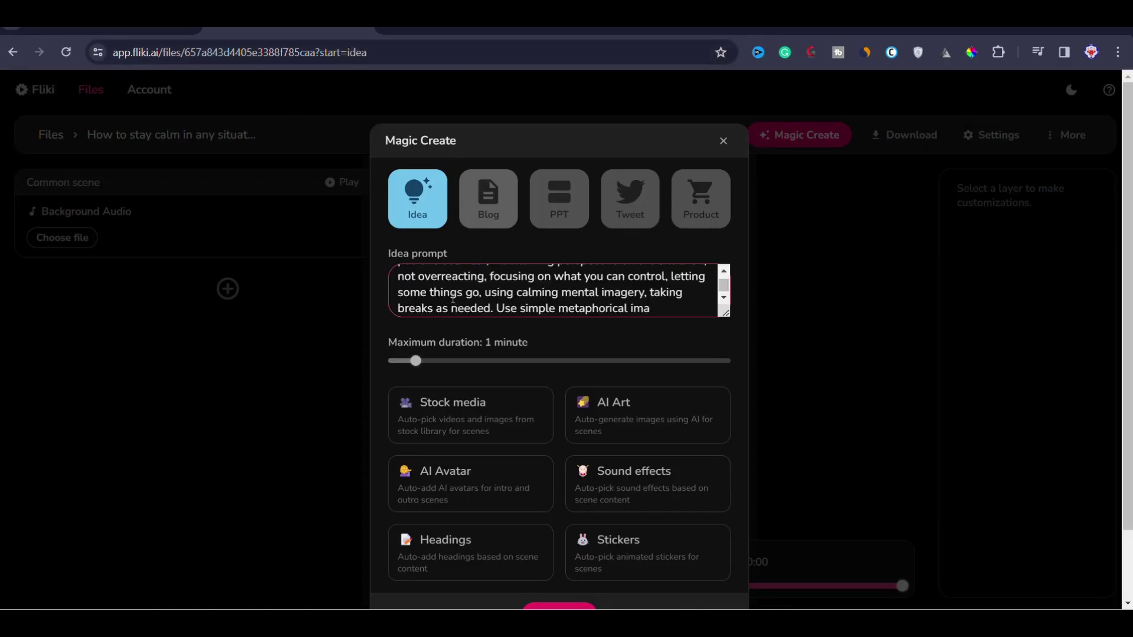
{"action": "scroll", "coordinate": [450, 298], "scroll_direction": "up", "scroll_amount": 5}
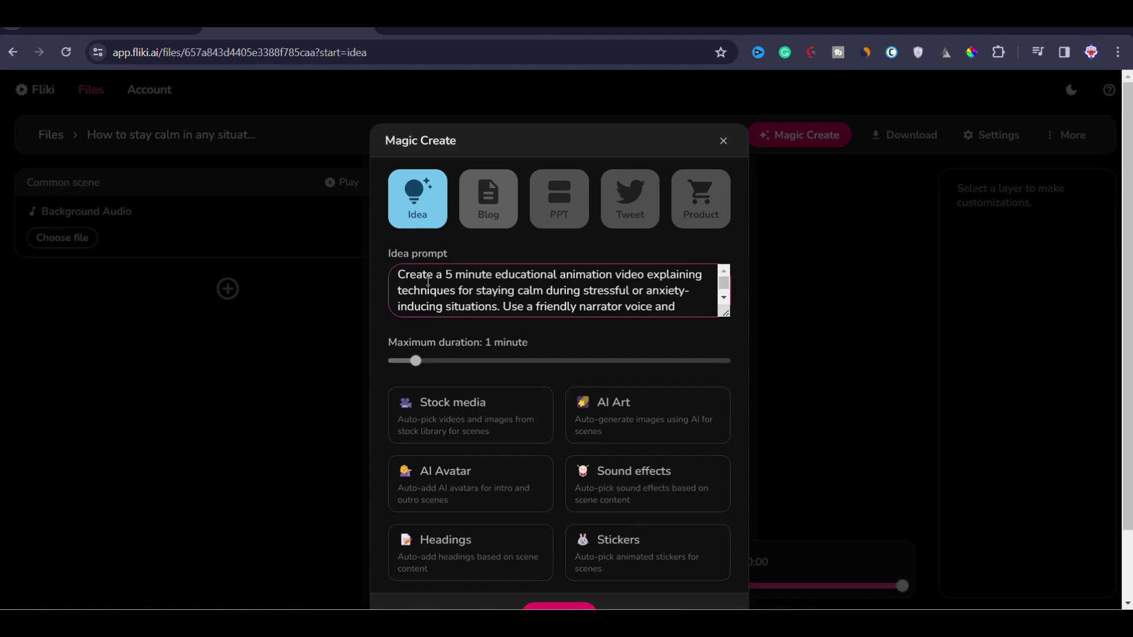
{"action": "left_click_drag", "start_coordinate": [397, 274], "coordinate": [643, 275]}
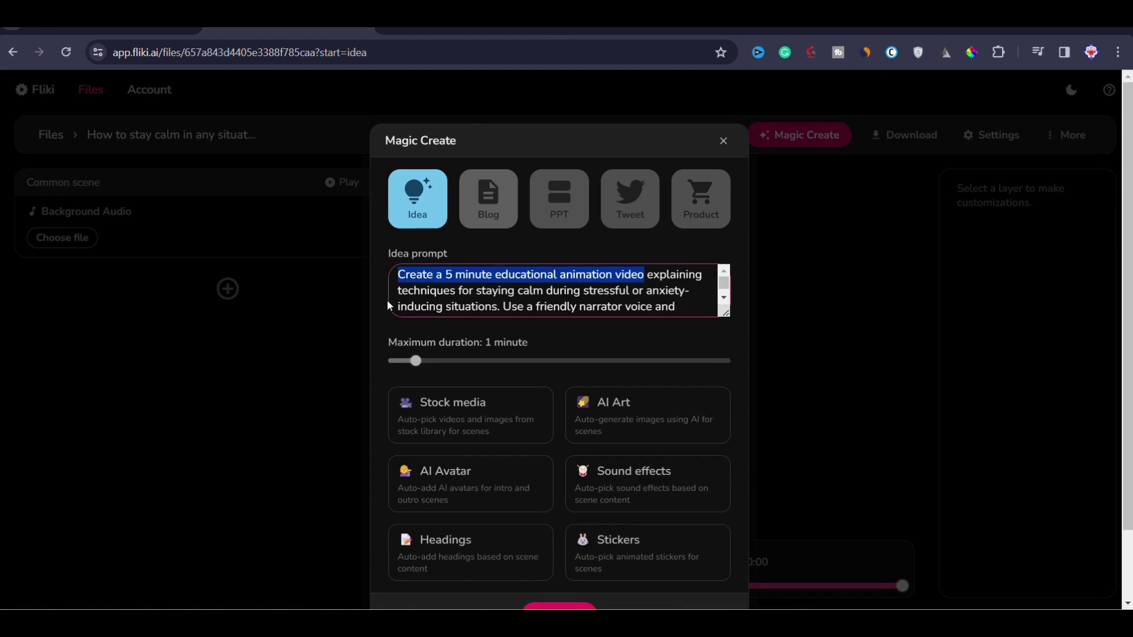
{"action": "left_click", "coordinate": [447, 277]}
{"action": "left_click_drag", "start_coordinate": [443, 275], "coordinate": [570, 272]}
{"action": "type", "text": "n"}
{"action": "key", "text": "BackSpace"}
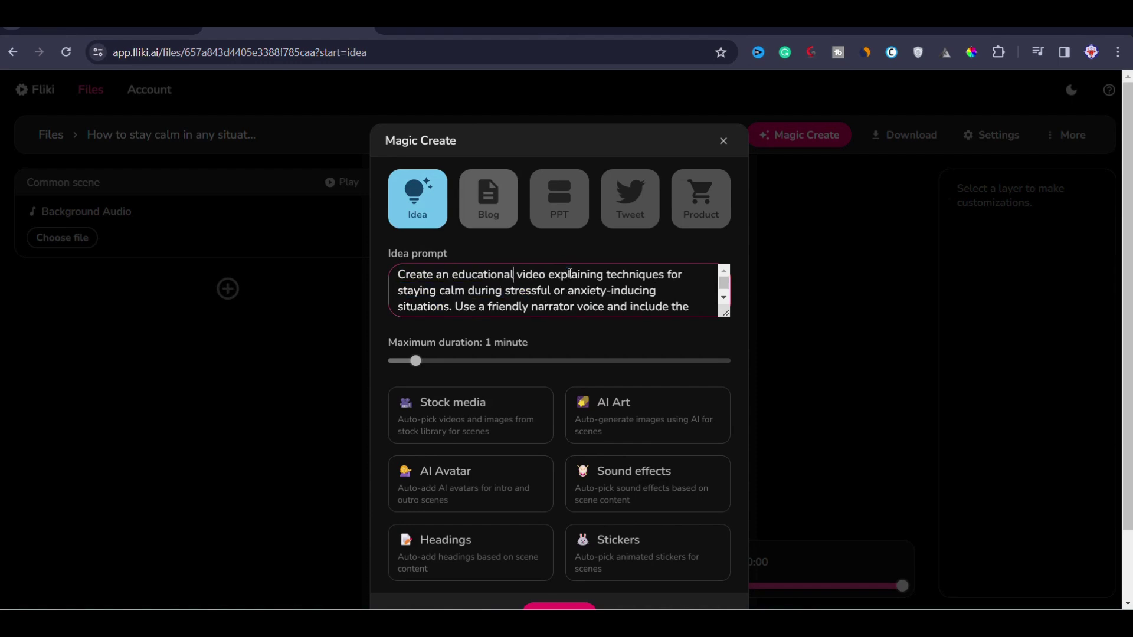
Step: Set the maximum video duration to 5 minutes
{"action": "key", "text": "ctrl+End"}
{"action": "scroll", "coordinate": [420, 309], "scroll_direction": "down", "scroll_amount": 1}
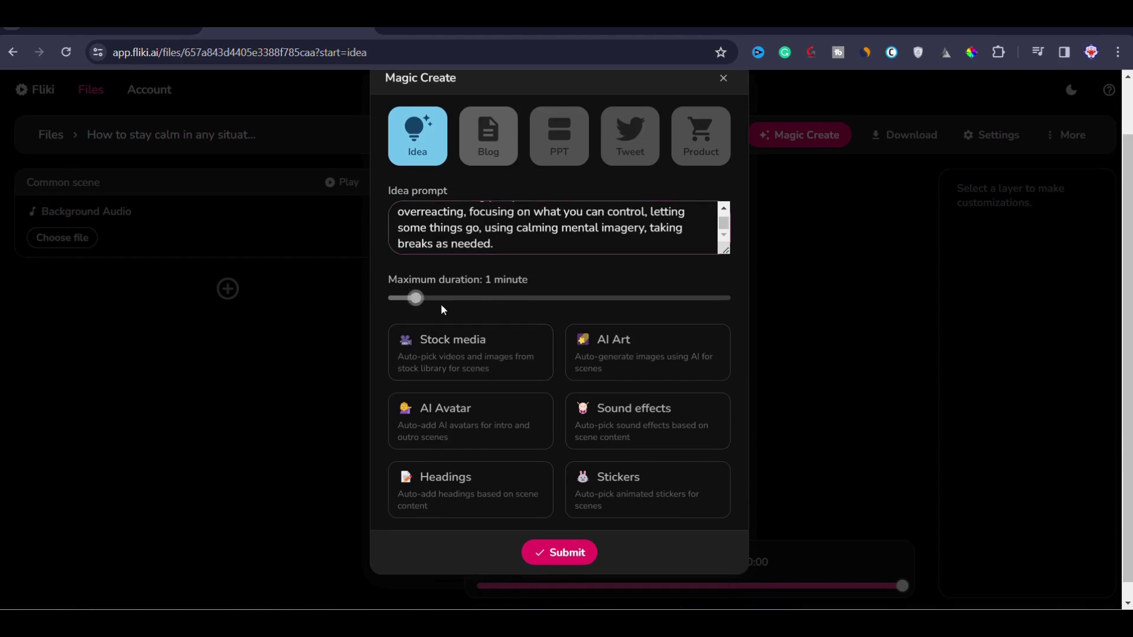
{"action": "left_click_drag", "start_coordinate": [539, 310], "coordinate": [503, 318]}
{"action": "scroll", "coordinate": [413, 366], "scroll_direction": "up", "scroll_amount": 1}
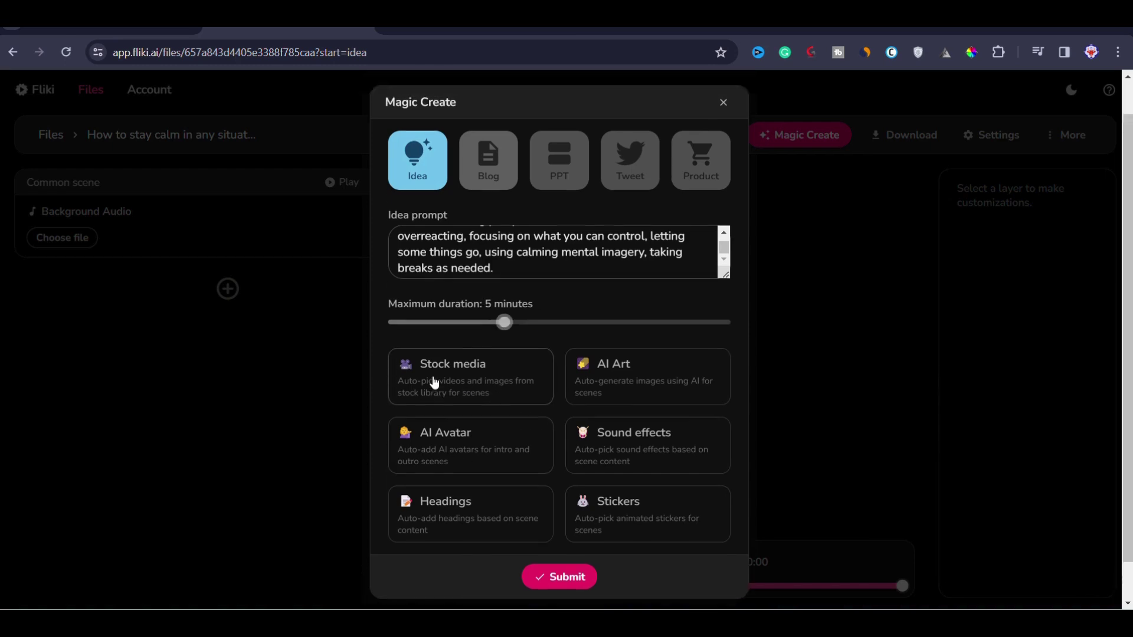
Step: Use stock media for the scenes, enable sound effects, and submit to generate the video
{"action": "scroll", "coordinate": [434, 382], "scroll_direction": "down", "scroll_amount": 1}
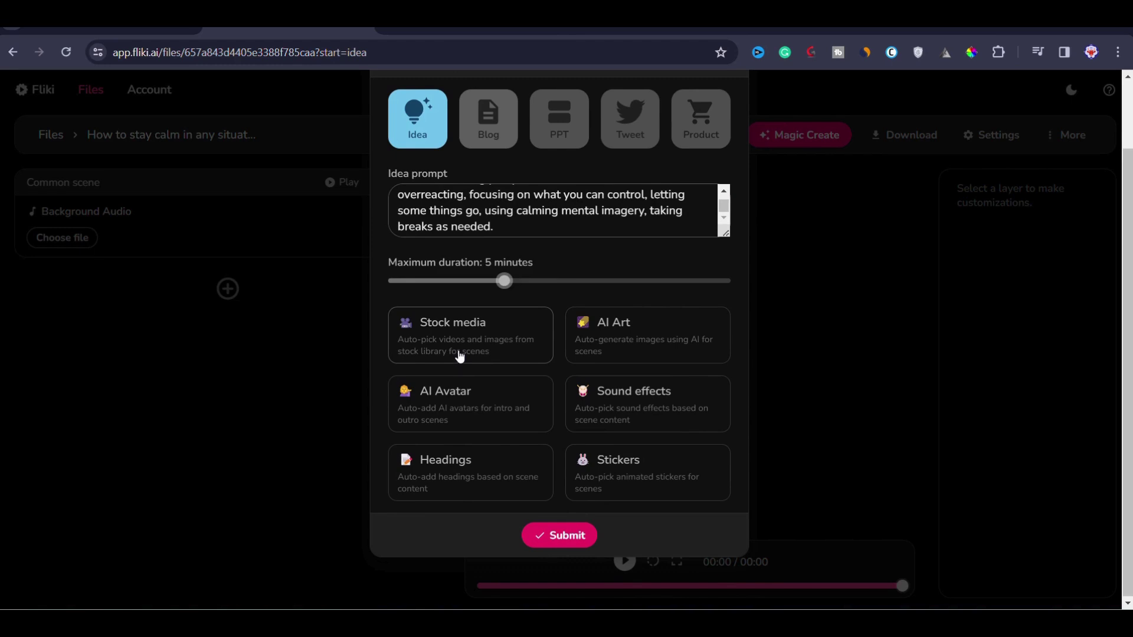
{"action": "left_click", "coordinate": [635, 336]}
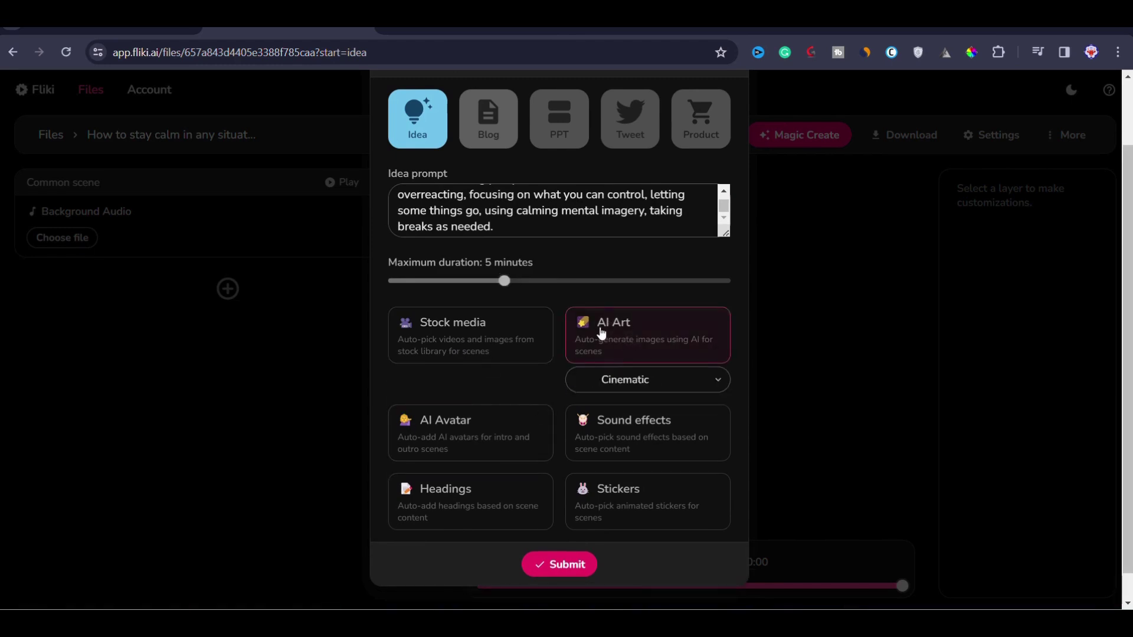
{"action": "left_click", "coordinate": [472, 352]}
{"action": "left_click", "coordinate": [594, 344]}
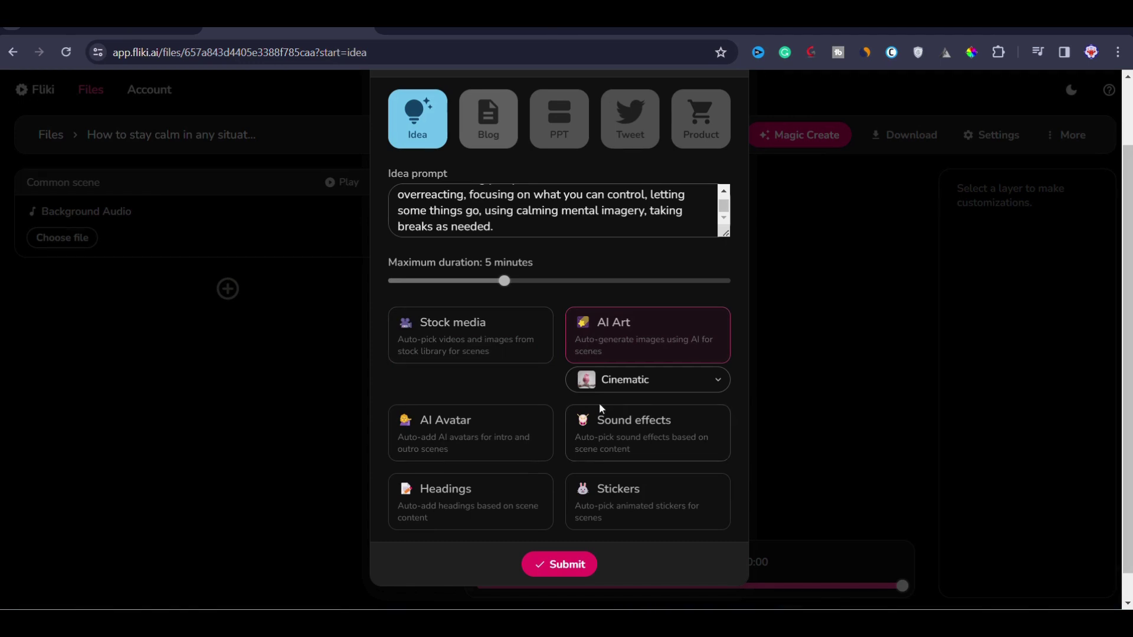
{"action": "left_click", "coordinate": [517, 338]}
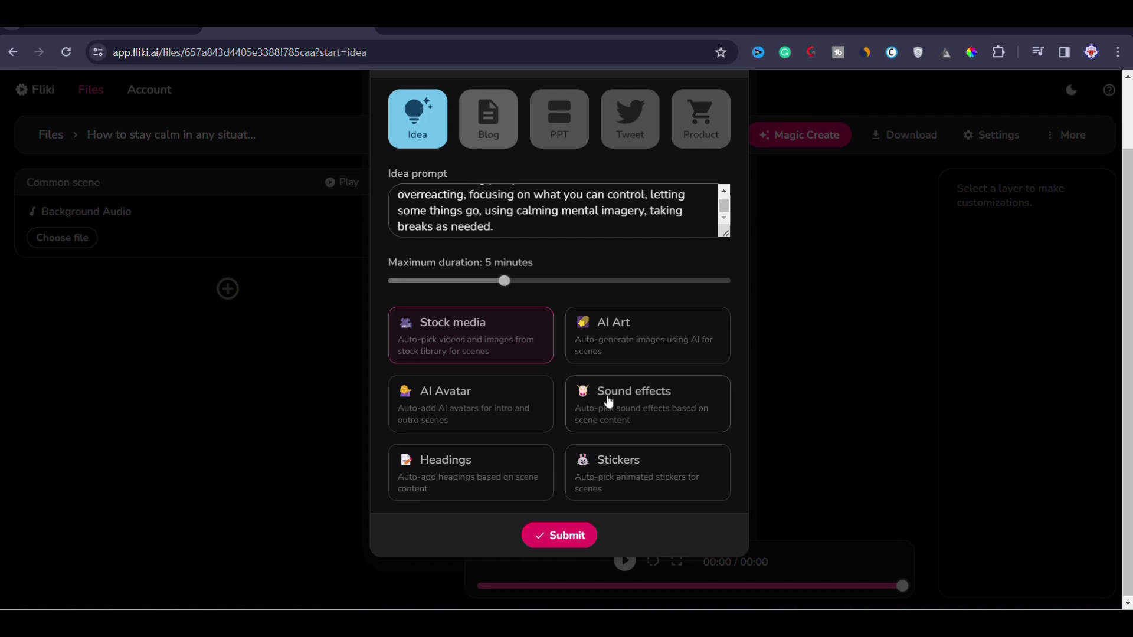
{"action": "left_click", "coordinate": [645, 422]}
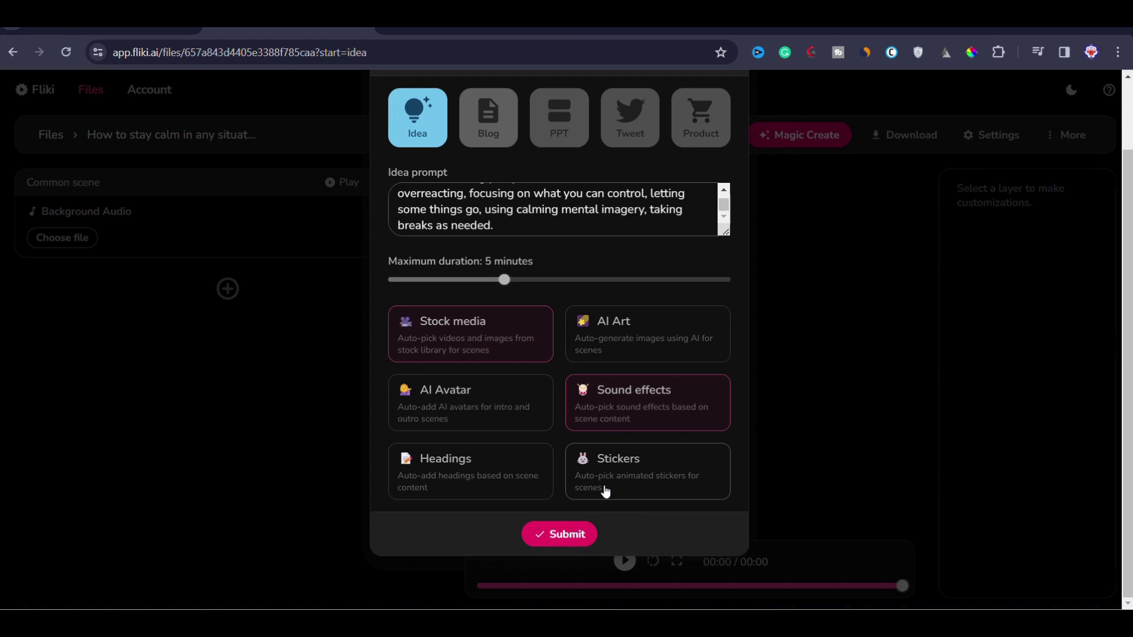
{"action": "left_click", "coordinate": [539, 540]}
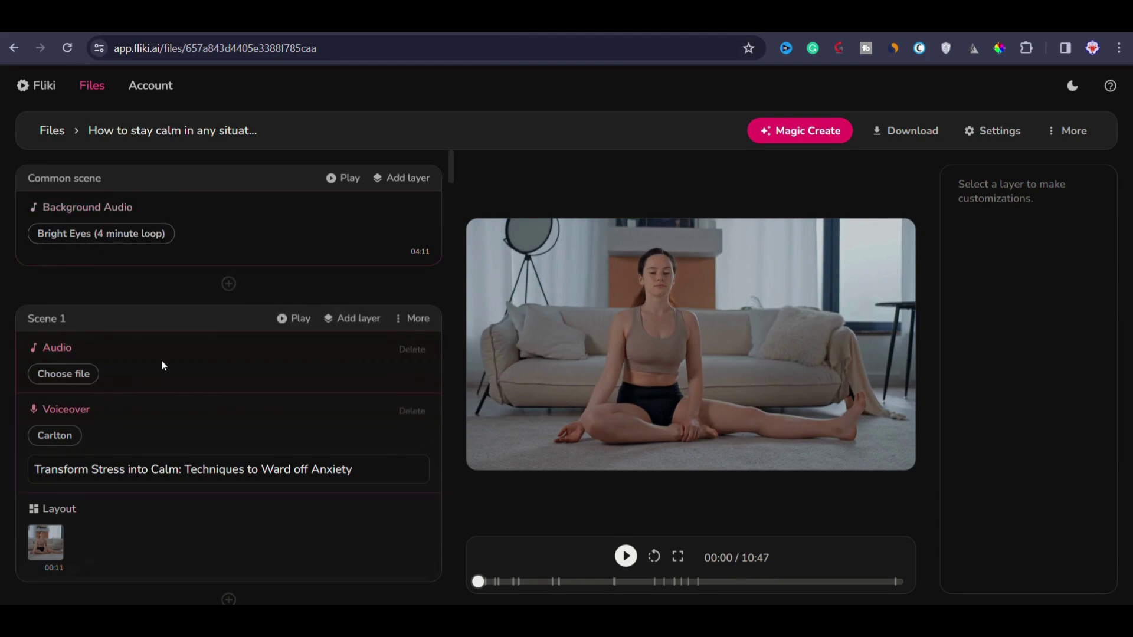
Step: Scroll through the generated scenes with Carlton voiceover and Bright Eyes background music
{"action": "scroll", "coordinate": [89, 469], "scroll_direction": "down", "scroll_amount": 10}
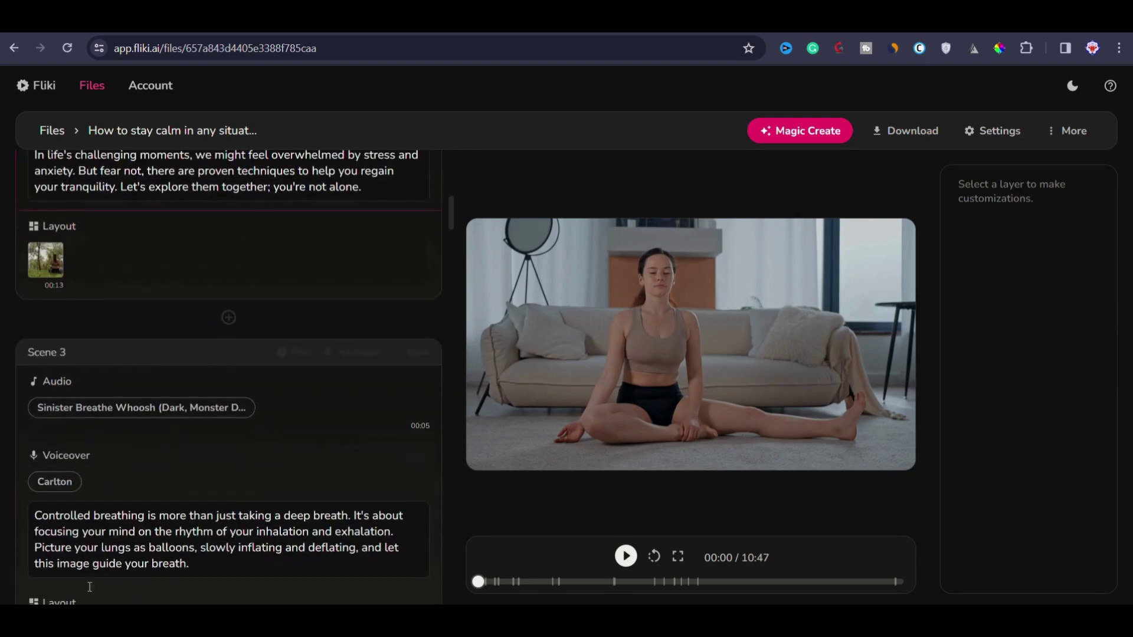
{"action": "scroll", "coordinate": [147, 426], "scroll_direction": "up", "scroll_amount": 6}
{"action": "scroll", "coordinate": [146, 422], "scroll_direction": "up", "scroll_amount": 4}
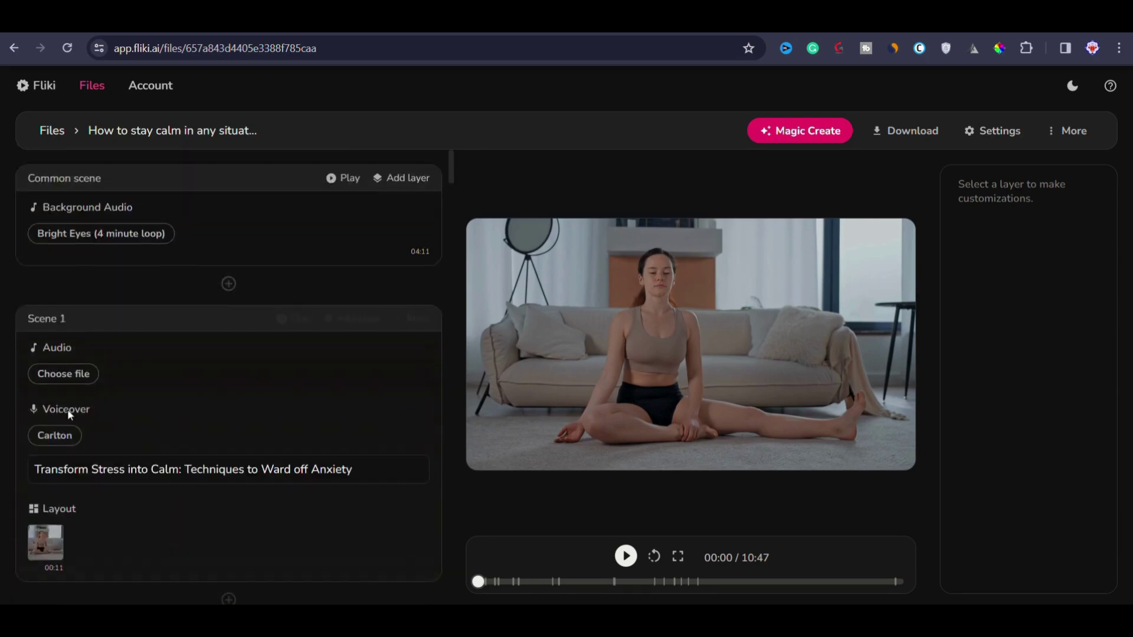
Step: Play the video preview and pause it at 00:42 of 03:39
{"action": "left_click", "coordinate": [626, 558]}
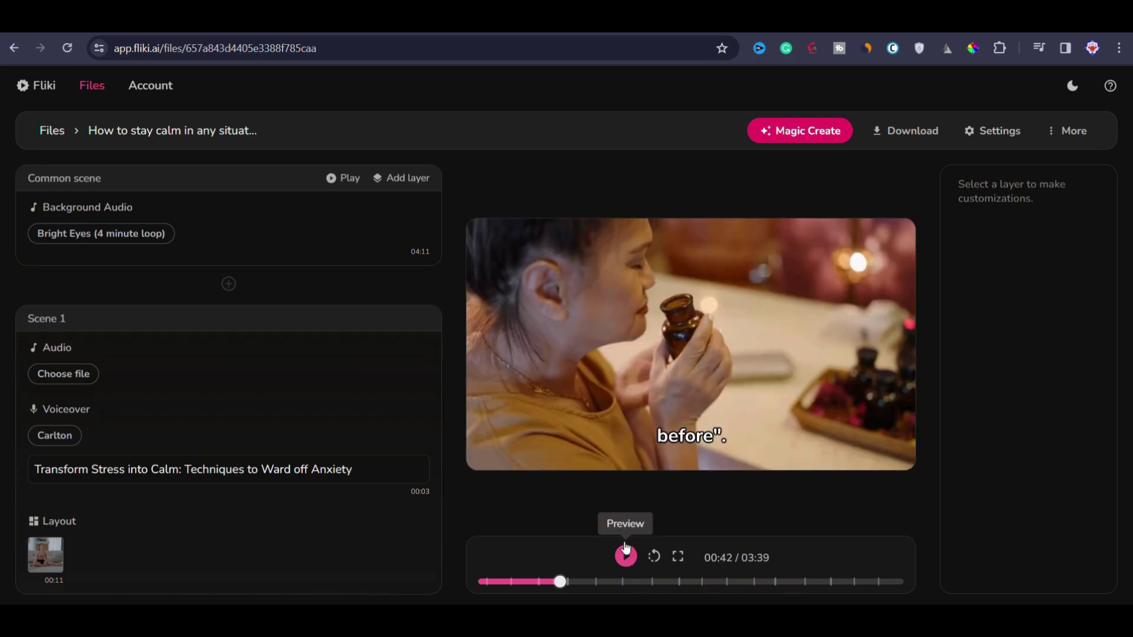
{"action": "left_click", "coordinate": [626, 555]}
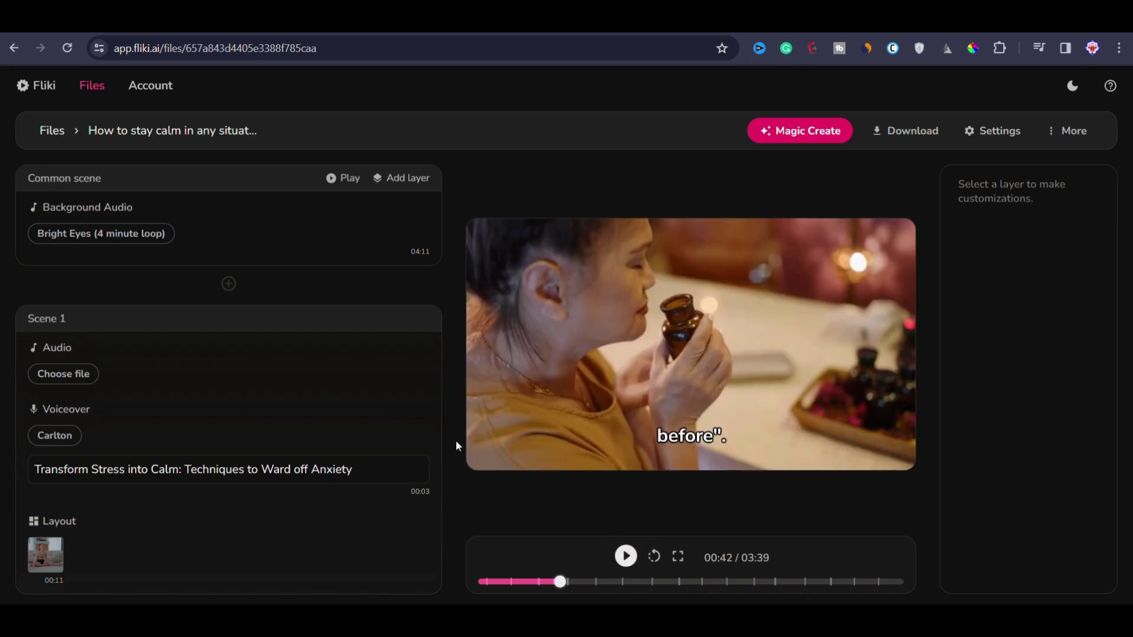
Step: Review the title scene's voiceover, then delete Scene 1 so the video runs 03:34
{"action": "left_click", "coordinate": [42, 469]}
{"action": "left_click_drag", "start_coordinate": [42, 418], "coordinate": [370, 421]}
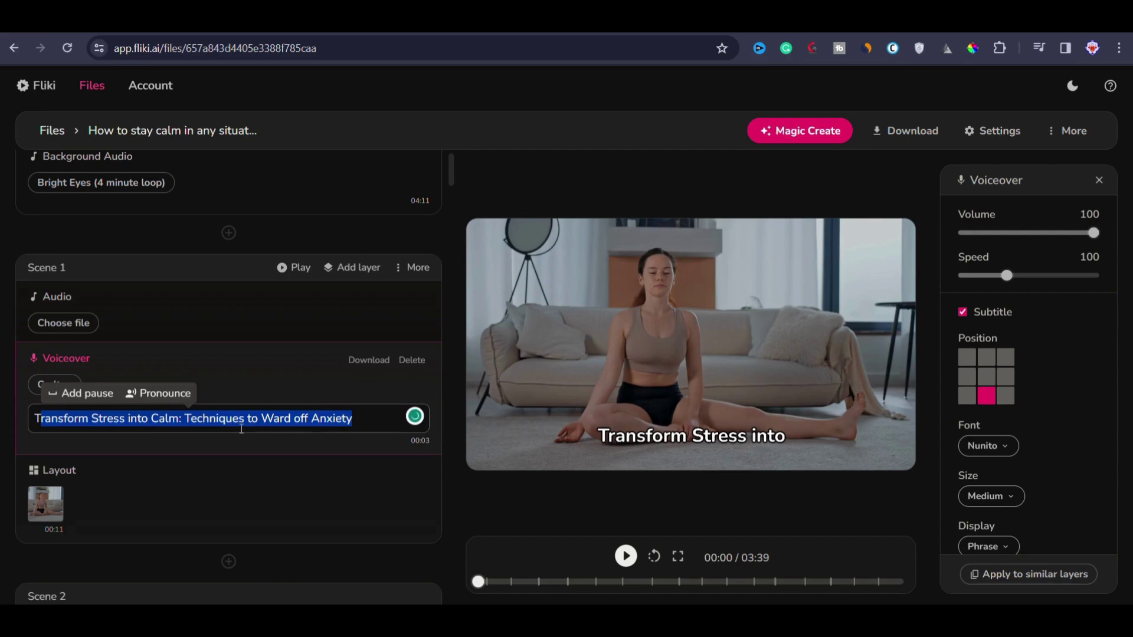
{"action": "left_click", "coordinate": [112, 430]}
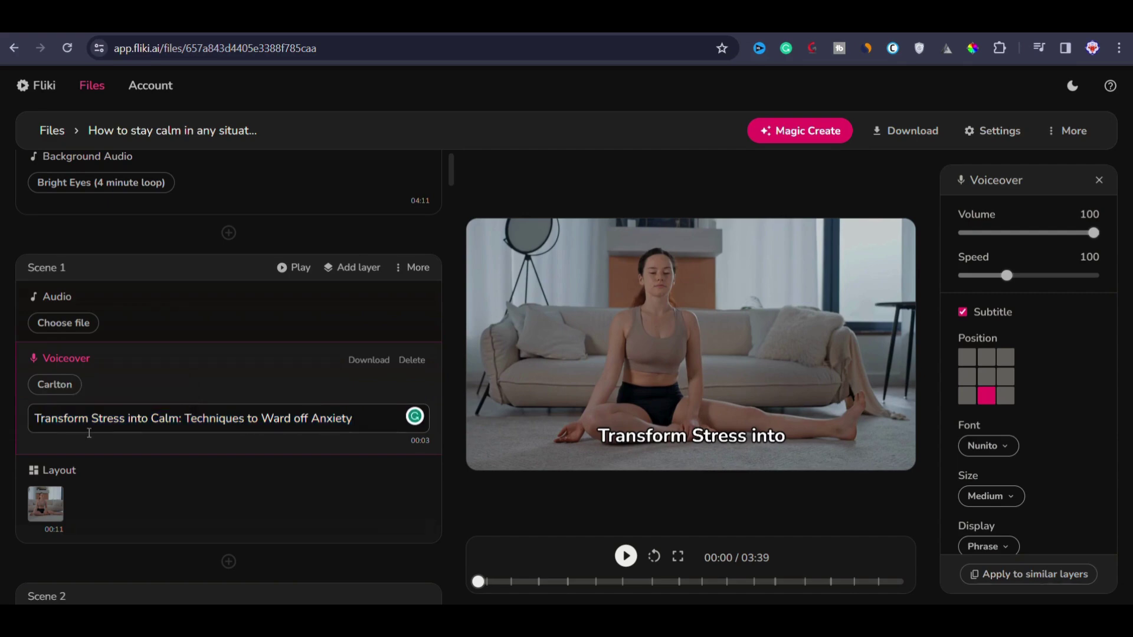
{"action": "left_click", "coordinate": [402, 267]}
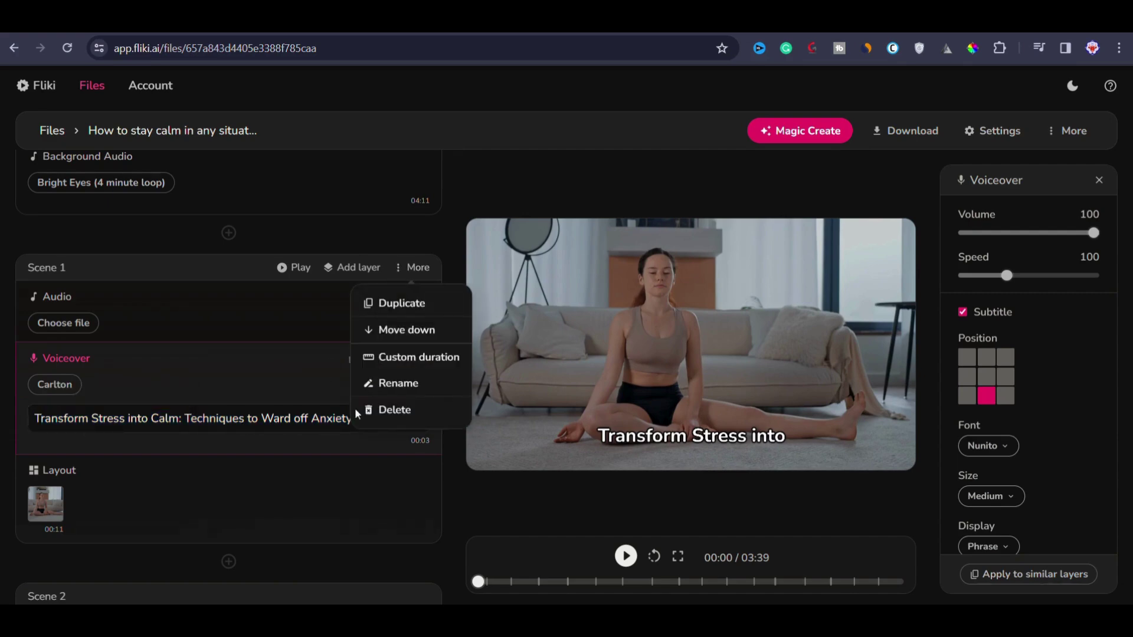
{"action": "left_click", "coordinate": [381, 410]}
{"action": "left_click", "coordinate": [529, 183]}
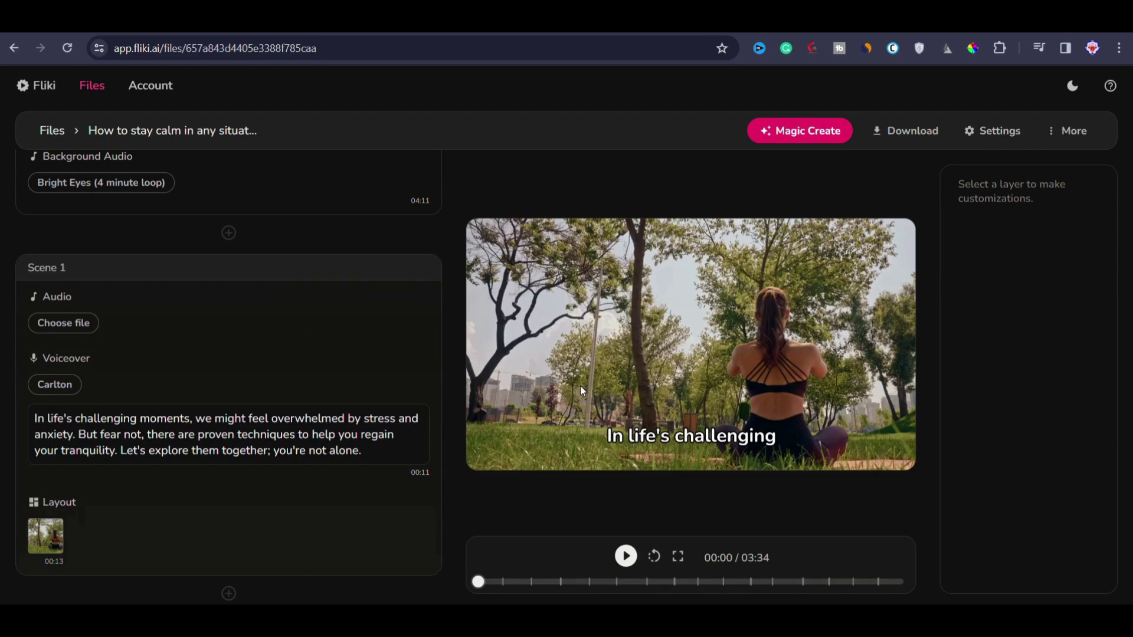
{"action": "scroll", "coordinate": [124, 230], "scroll_direction": "up", "scroll_amount": 1}
{"action": "left_click", "coordinate": [123, 230]}
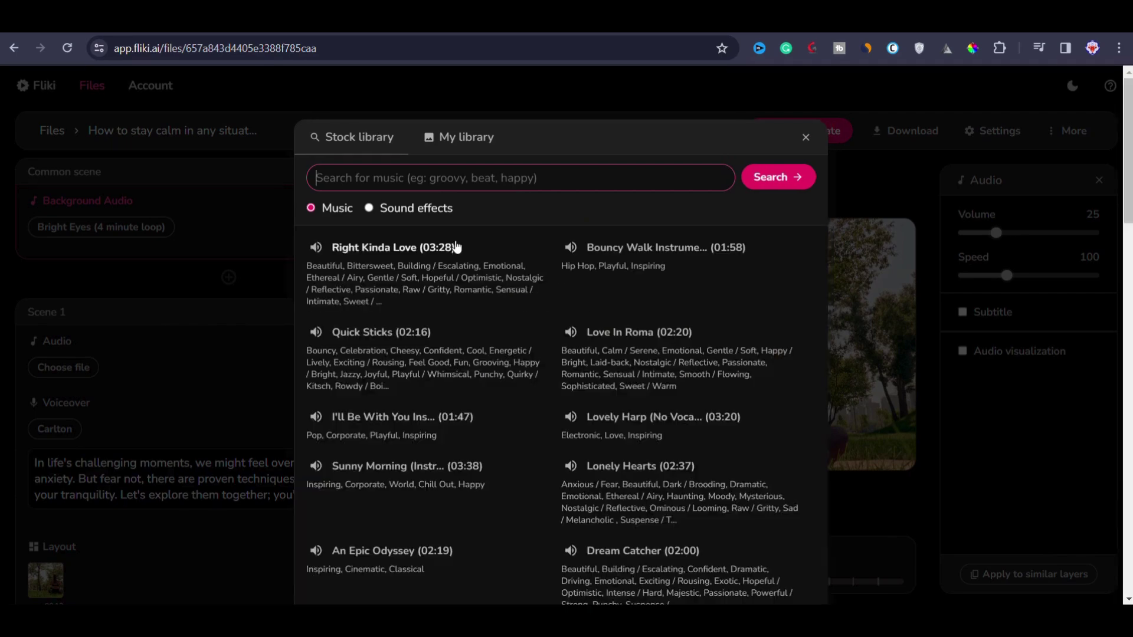
{"action": "scroll", "coordinate": [548, 559], "scroll_direction": "down", "scroll_amount": 10}
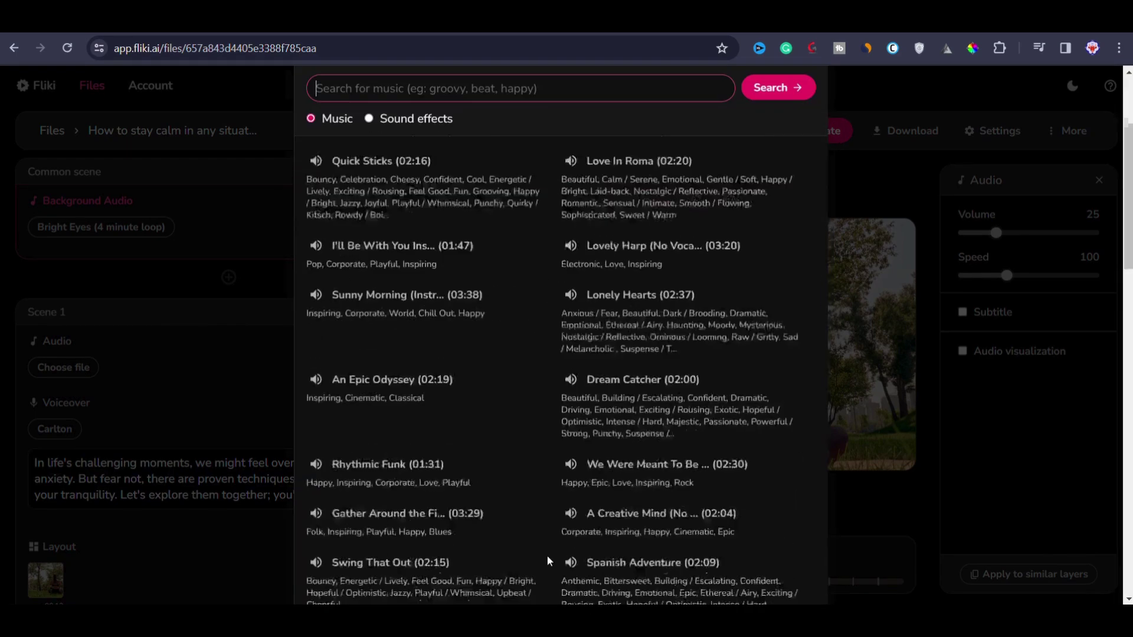
{"action": "scroll", "coordinate": [549, 559], "scroll_direction": "up", "scroll_amount": 10}
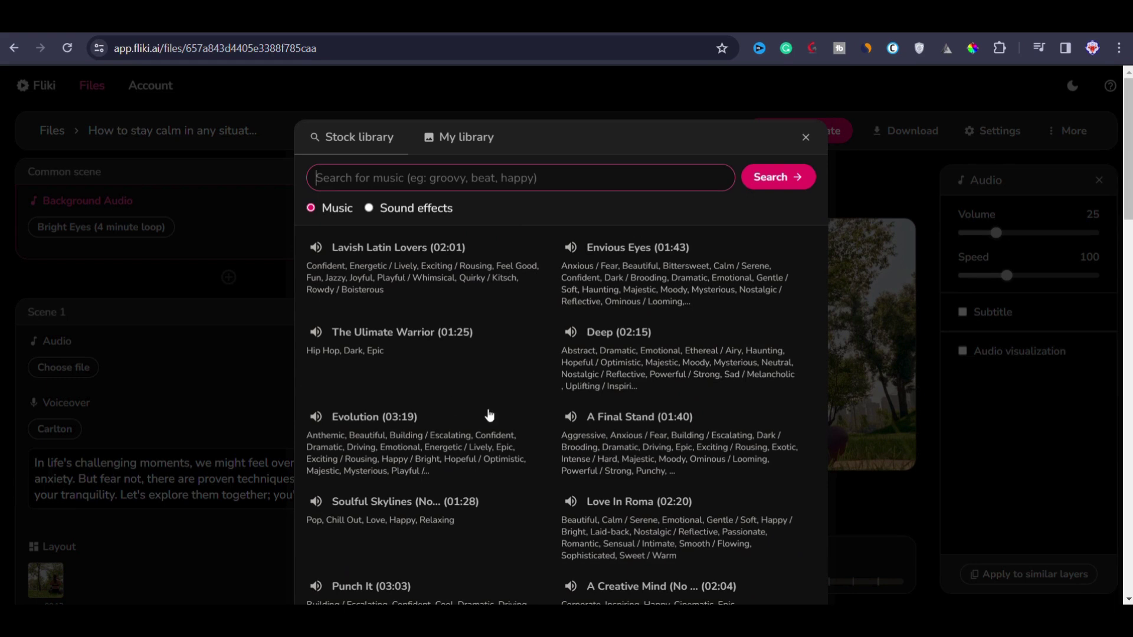
{"action": "left_click", "coordinate": [463, 150]}
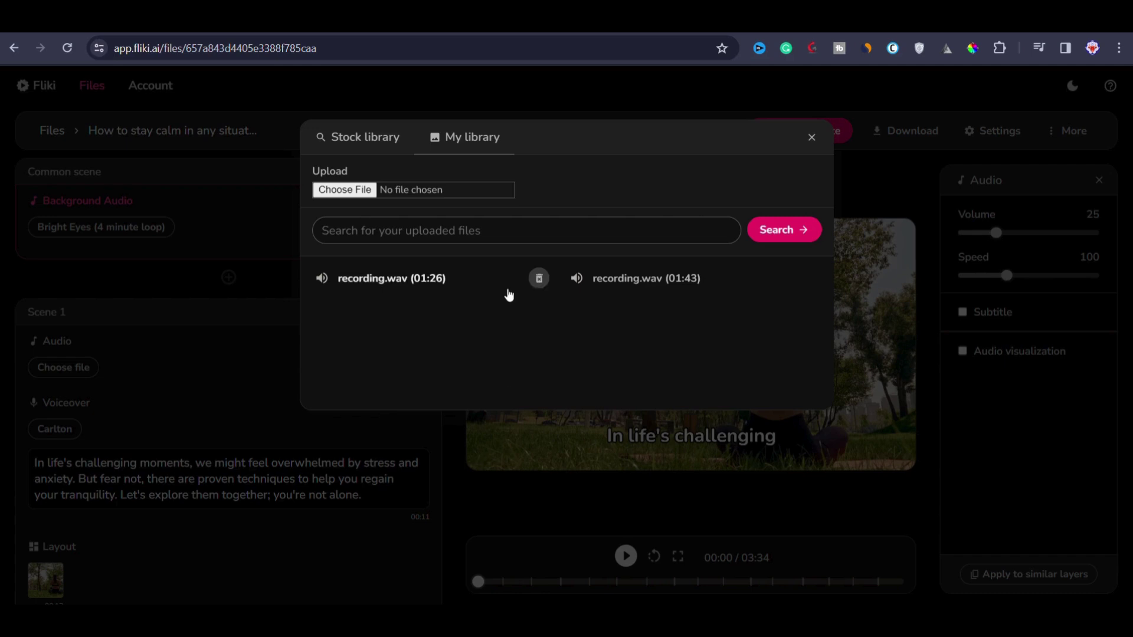
{"action": "left_click", "coordinate": [509, 295]}
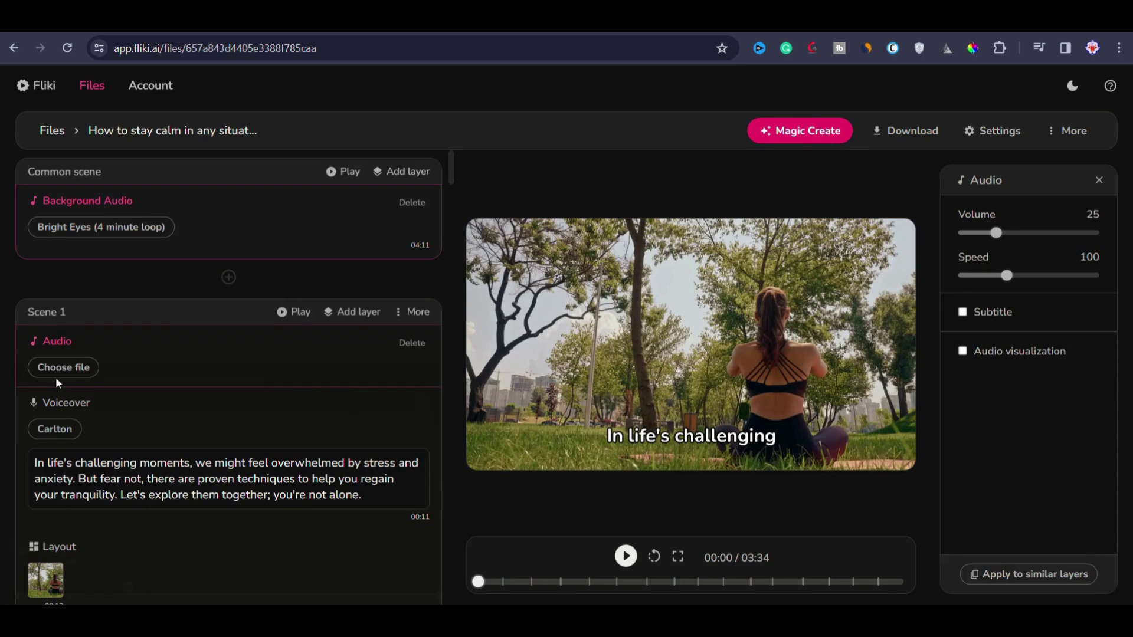
Step: Open Scene 1's media choices and select AI image generation with the 3D model style
{"action": "scroll", "coordinate": [122, 429], "scroll_direction": "down", "scroll_amount": 3}
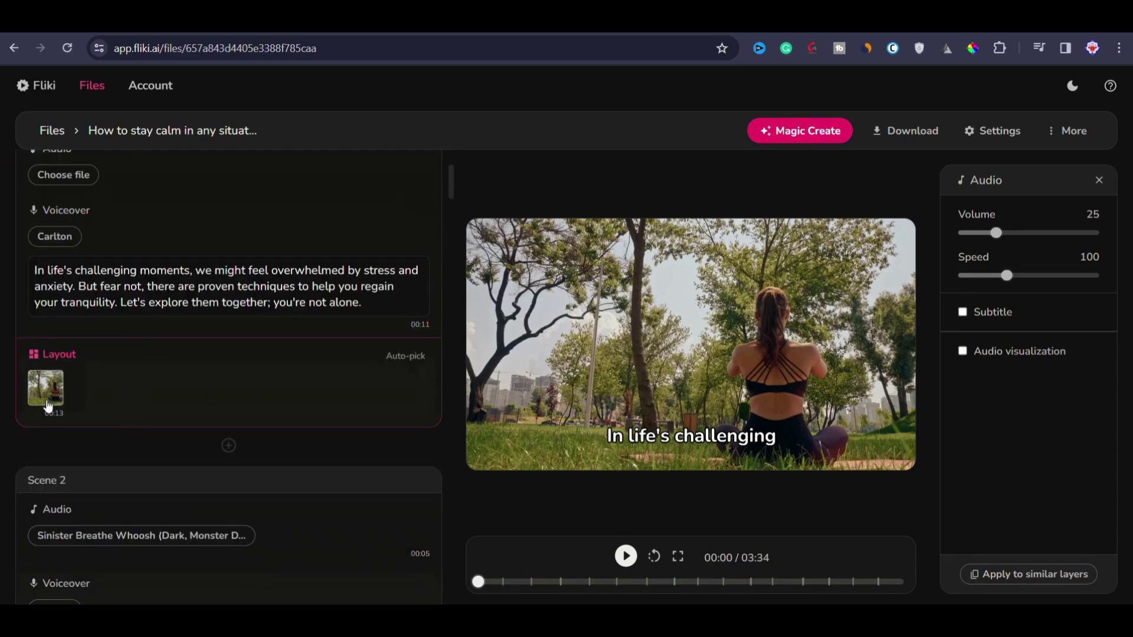
{"action": "left_click", "coordinate": [47, 397]}
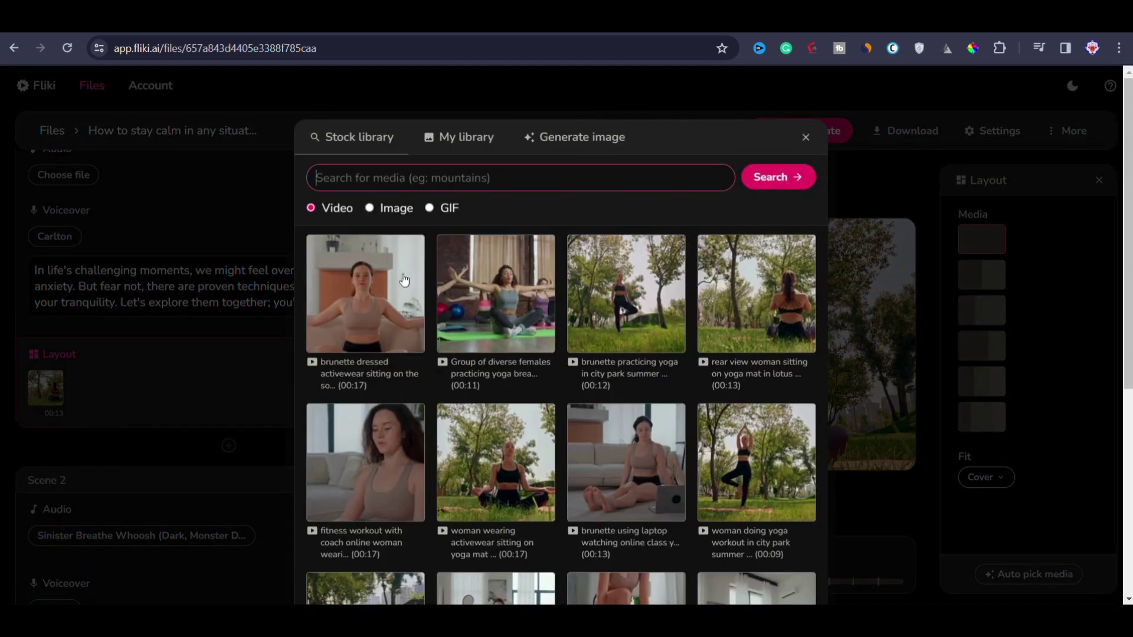
{"action": "scroll", "coordinate": [480, 436], "scroll_direction": "down", "scroll_amount": 3}
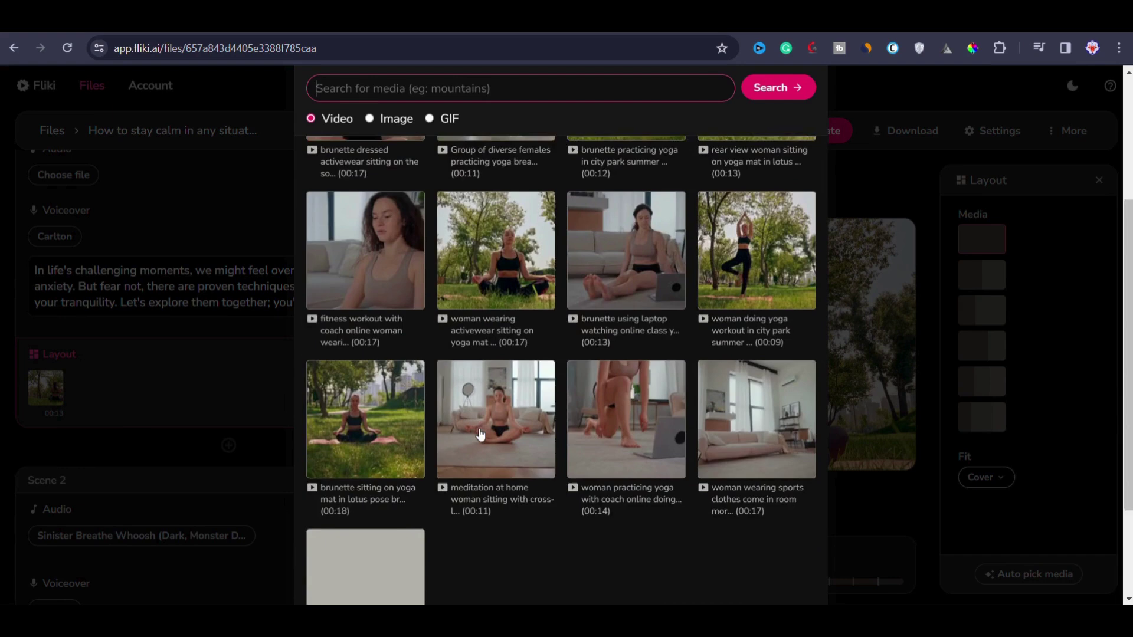
{"action": "scroll", "coordinate": [480, 436], "scroll_direction": "up", "scroll_amount": 3}
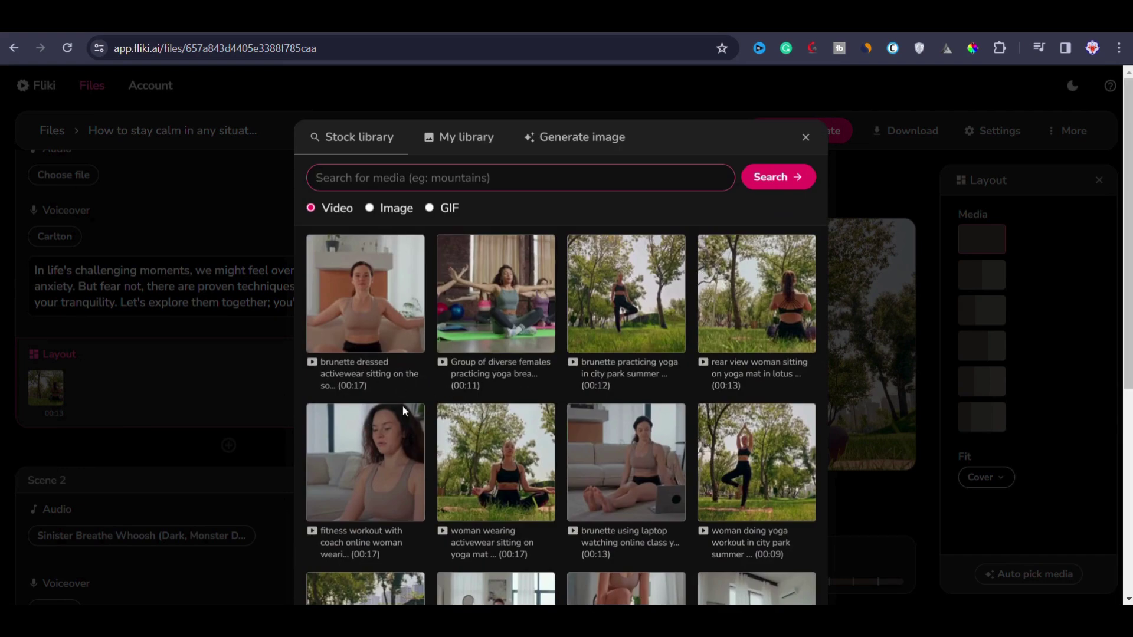
{"action": "left_click", "coordinate": [537, 138]}
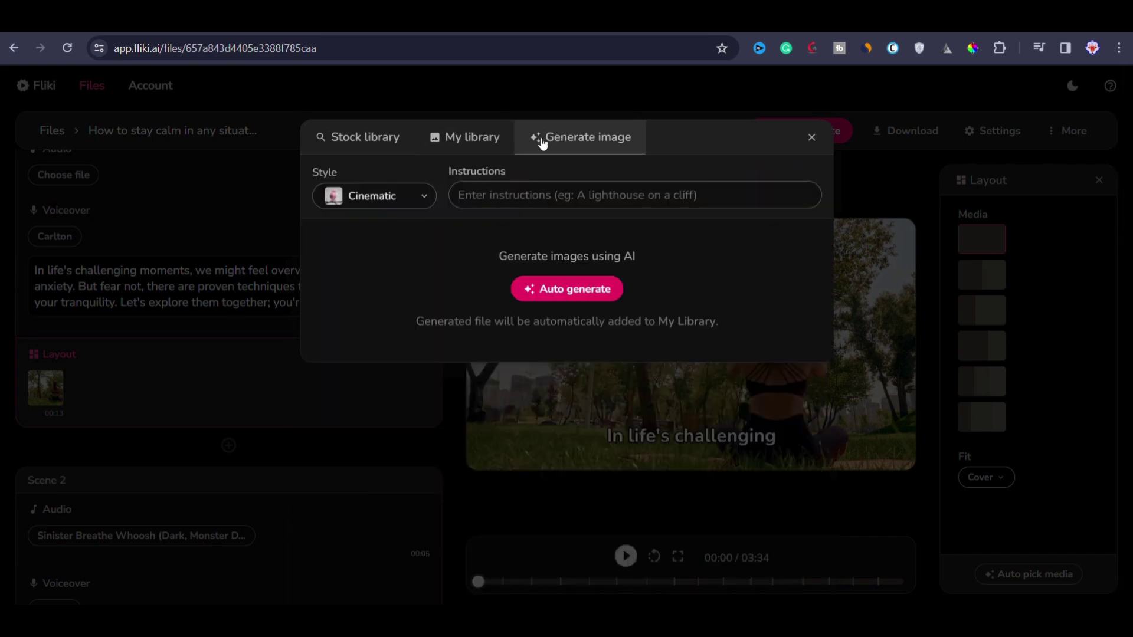
{"action": "left_click", "coordinate": [384, 207]}
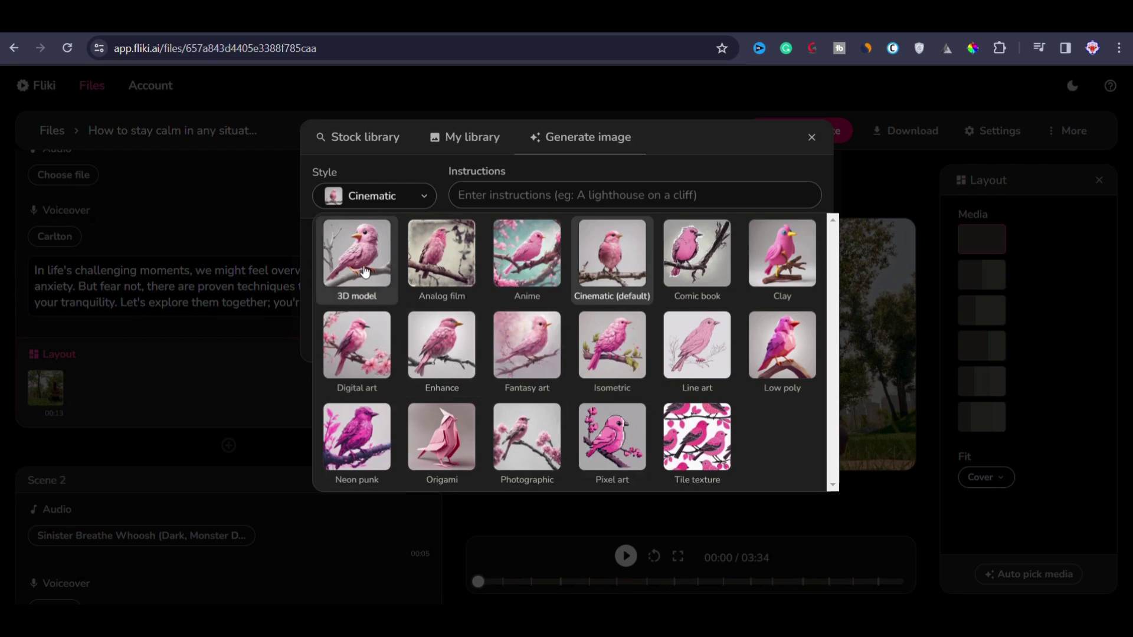
{"action": "left_click", "coordinate": [363, 274]}
Step: Generate art from 'a calm and meditating woman' and use it for Scene 1
{"action": "left_click", "coordinate": [554, 199]}
{"action": "type", "text": "a calm and meditating woman"}
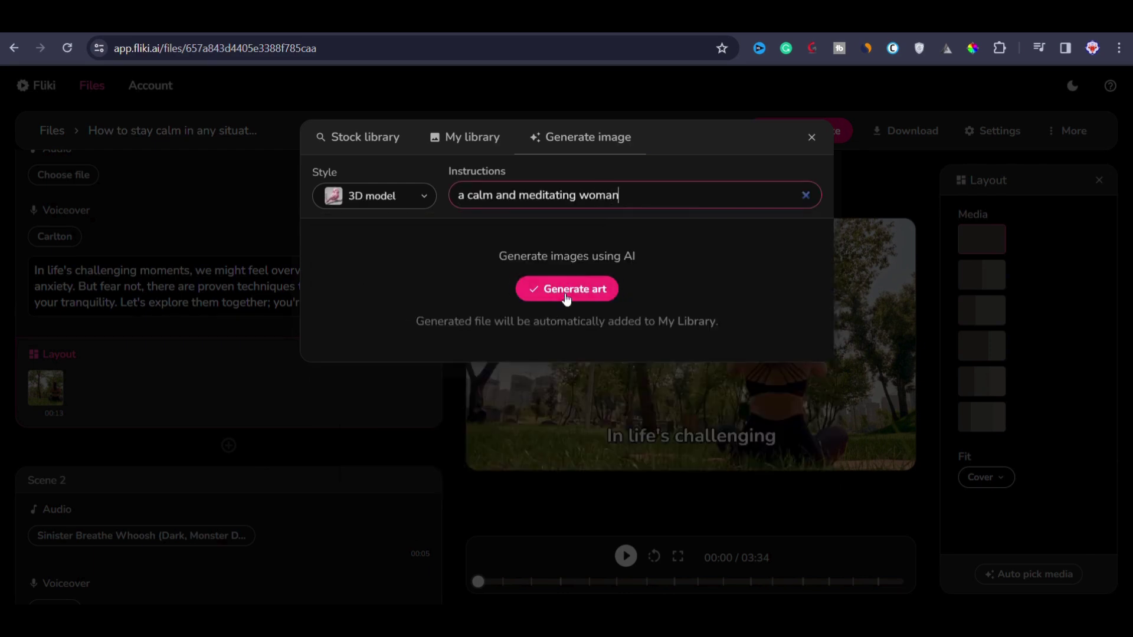
{"action": "left_click", "coordinate": [558, 289]}
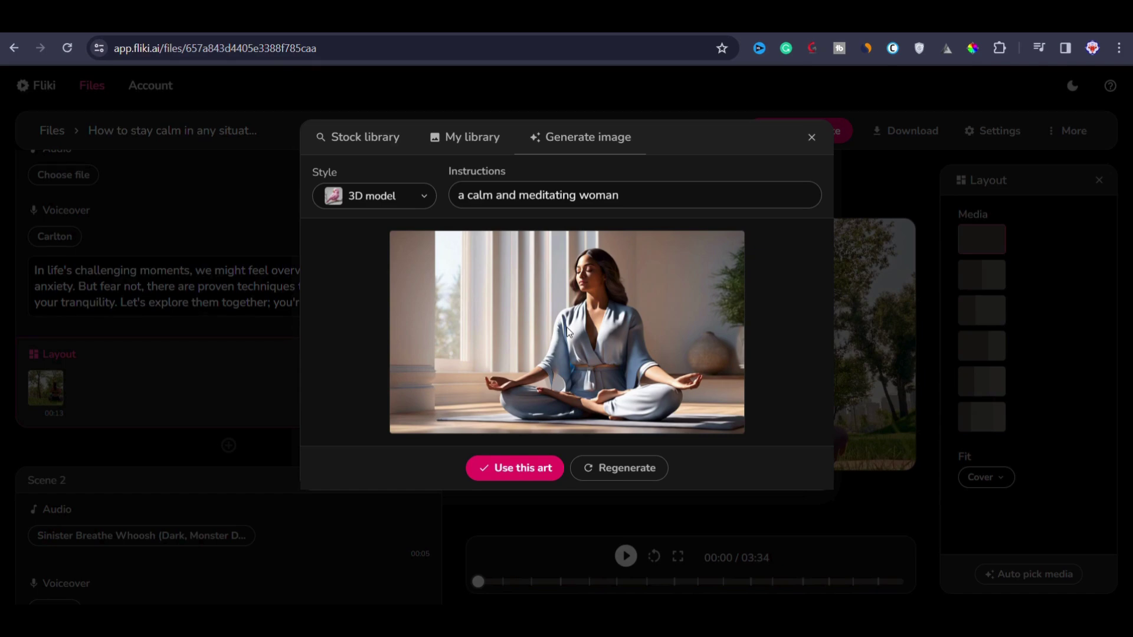
{"action": "left_click", "coordinate": [521, 467]}
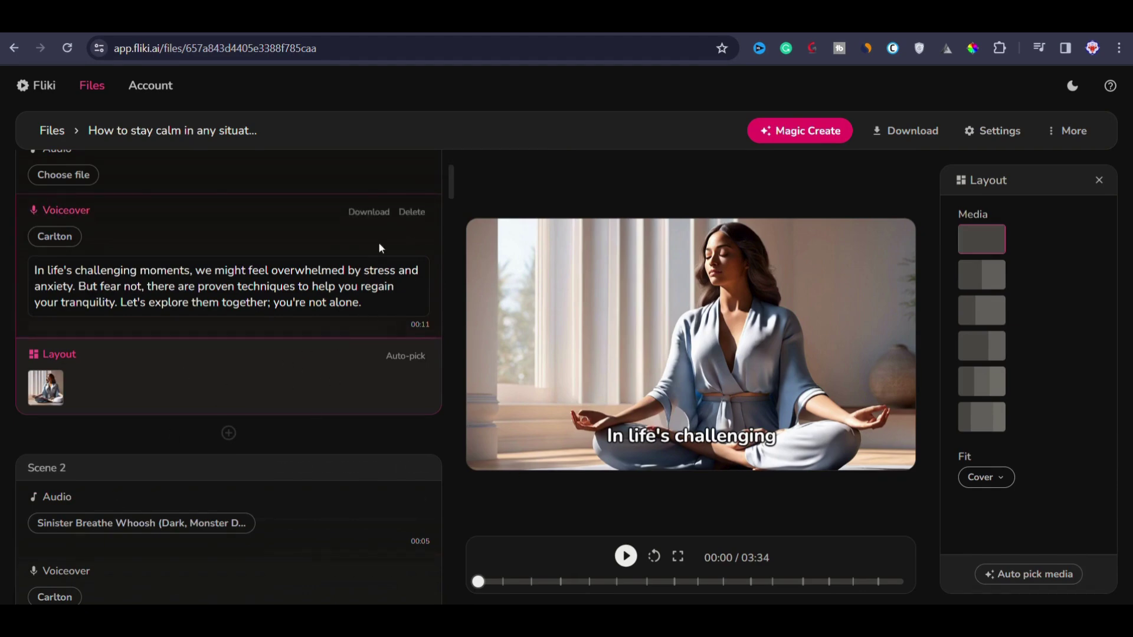
Step: Leave Scene 1's custom duration unchanged and add a blank Carlton scene after Scene 1
{"action": "scroll", "coordinate": [247, 392], "scroll_direction": "up", "scroll_amount": 1}
{"action": "scroll", "coordinate": [378, 197], "scroll_direction": "up", "scroll_amount": 1}
{"action": "left_click", "coordinate": [397, 200]}
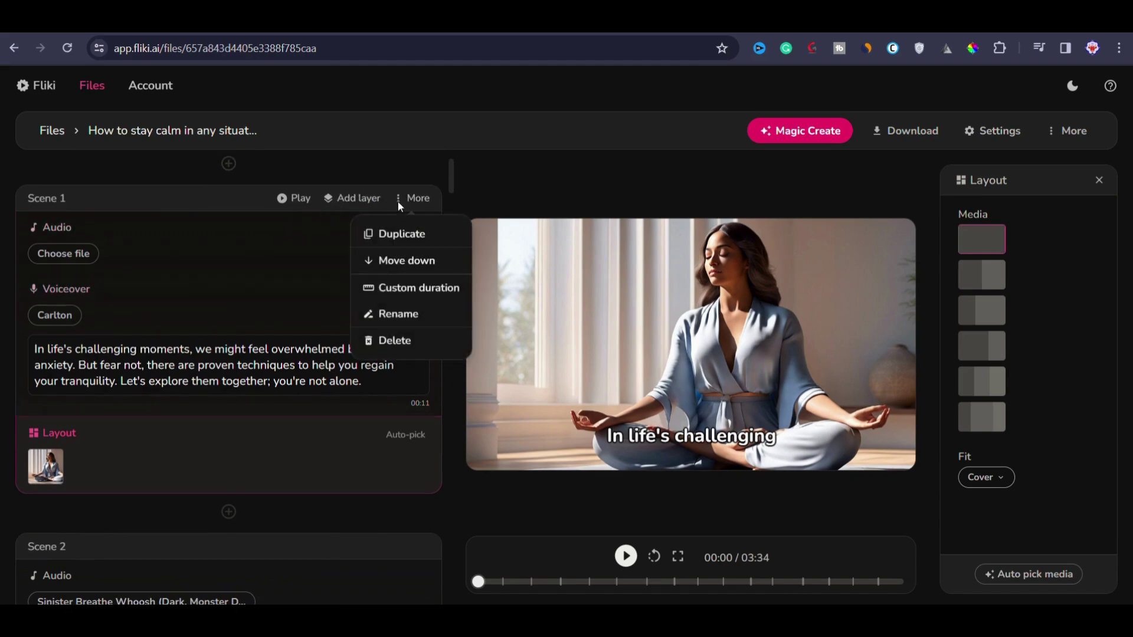
{"action": "left_click", "coordinate": [416, 287]}
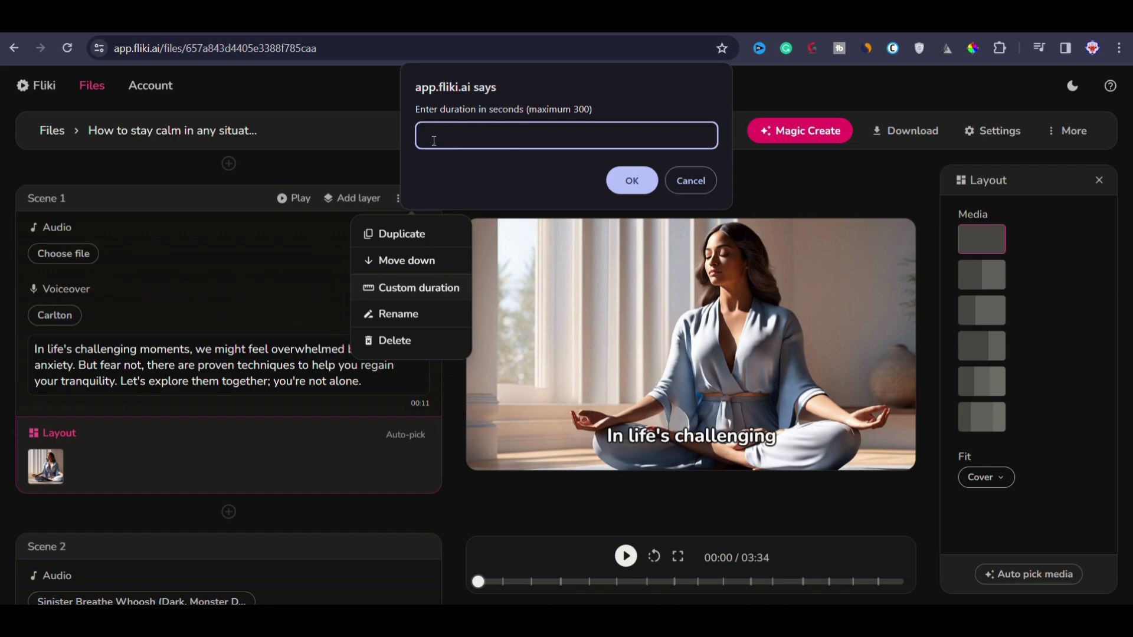
{"action": "key", "text": "Escape"}
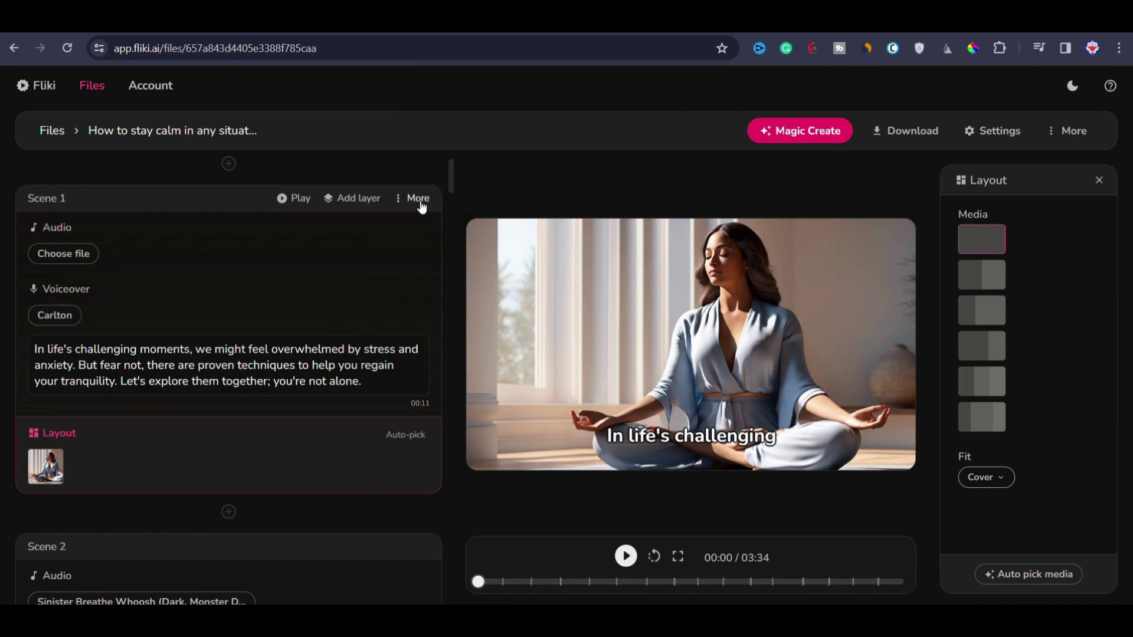
{"action": "left_click", "coordinate": [420, 200]}
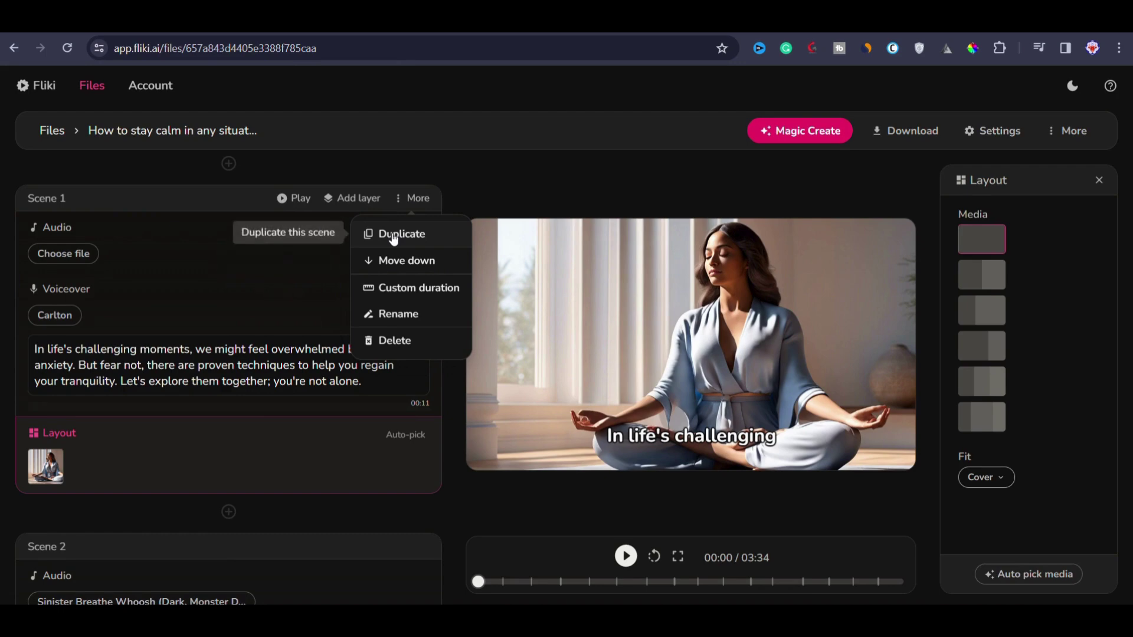
{"action": "left_click", "coordinate": [118, 505]}
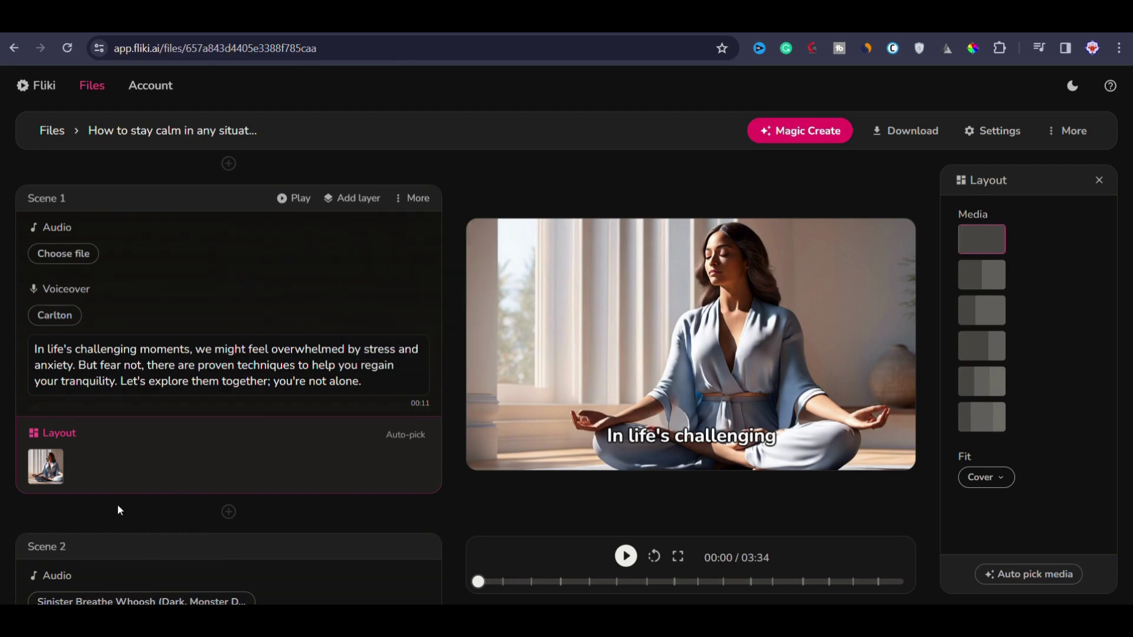
{"action": "left_click", "coordinate": [228, 513]}
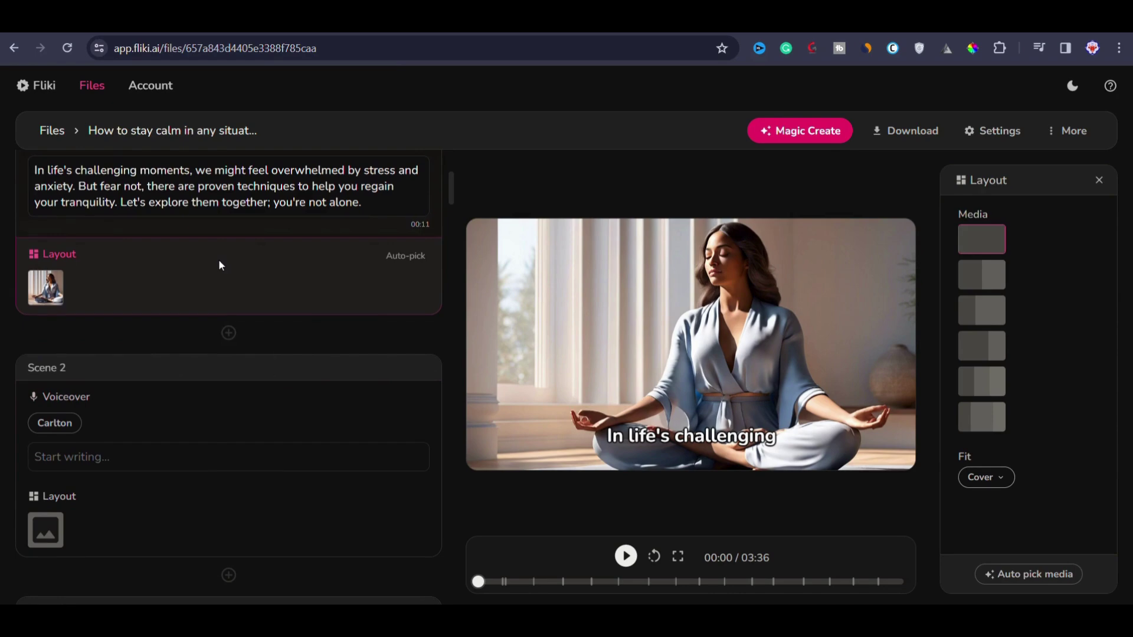
Step: Open Scene 2's Carlton voice selection and browse the available voices
{"action": "scroll", "coordinate": [219, 260], "scroll_direction": "up", "scroll_amount": 1}
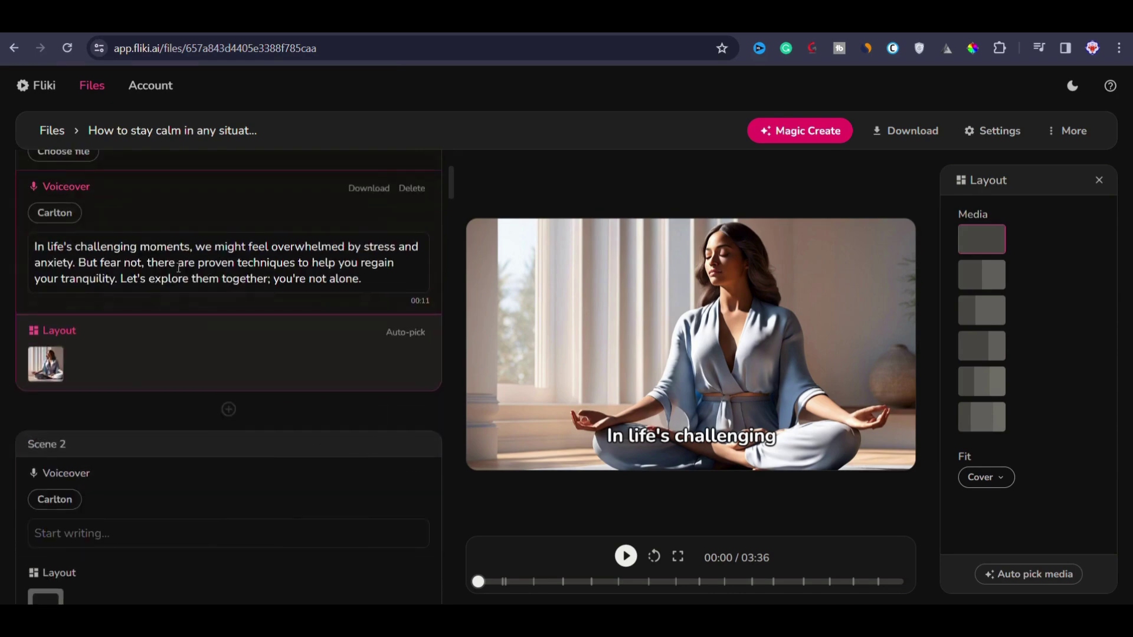
{"action": "scroll", "coordinate": [179, 268], "scroll_direction": "up", "scroll_amount": 1}
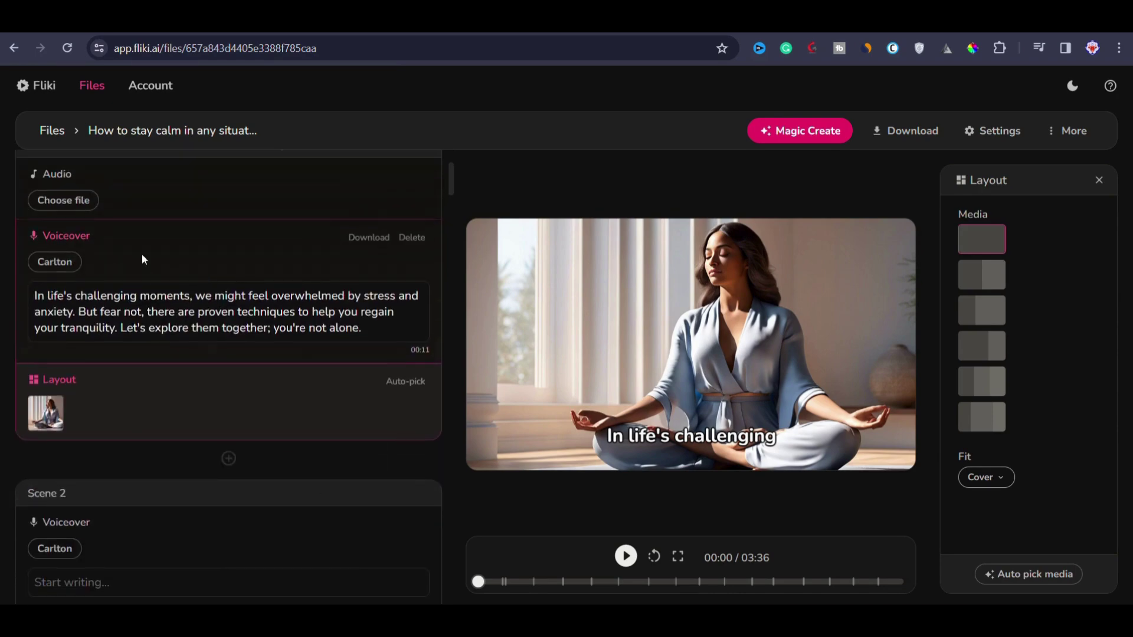
{"action": "scroll", "coordinate": [132, 389], "scroll_direction": "down", "scroll_amount": 2}
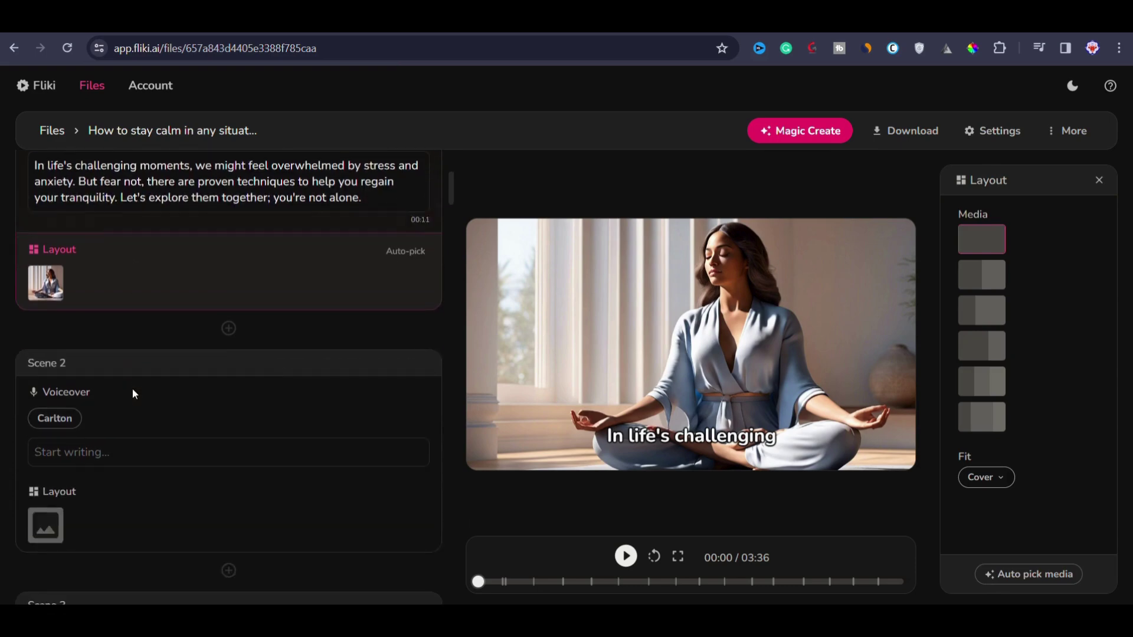
{"action": "left_click", "coordinate": [54, 418]}
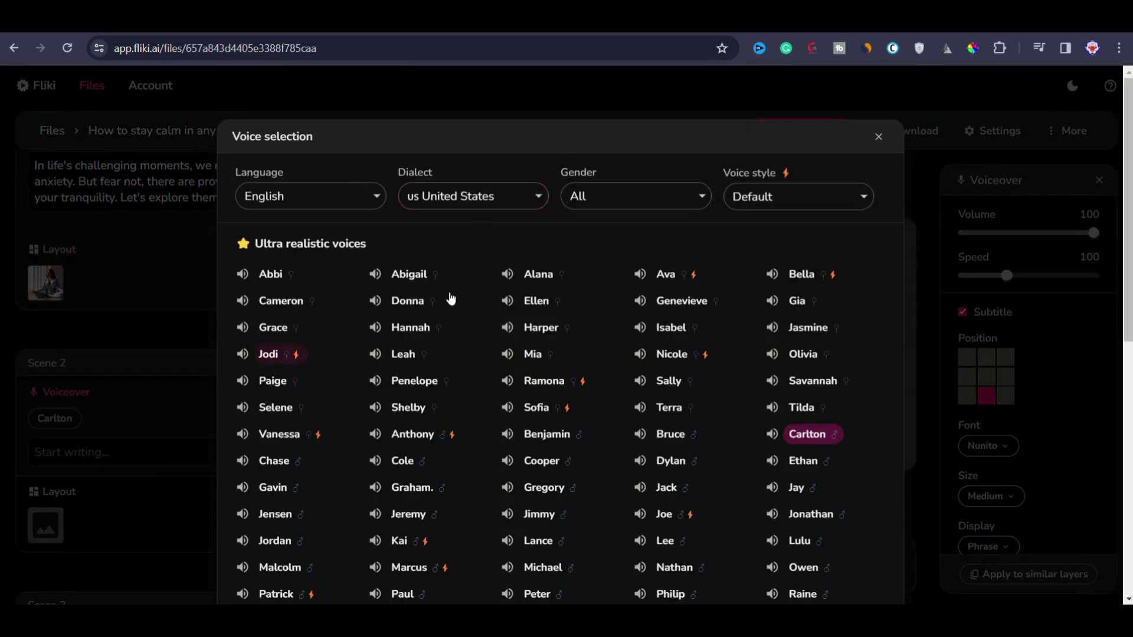
{"action": "scroll", "coordinate": [512, 446], "scroll_direction": "down", "scroll_amount": 1}
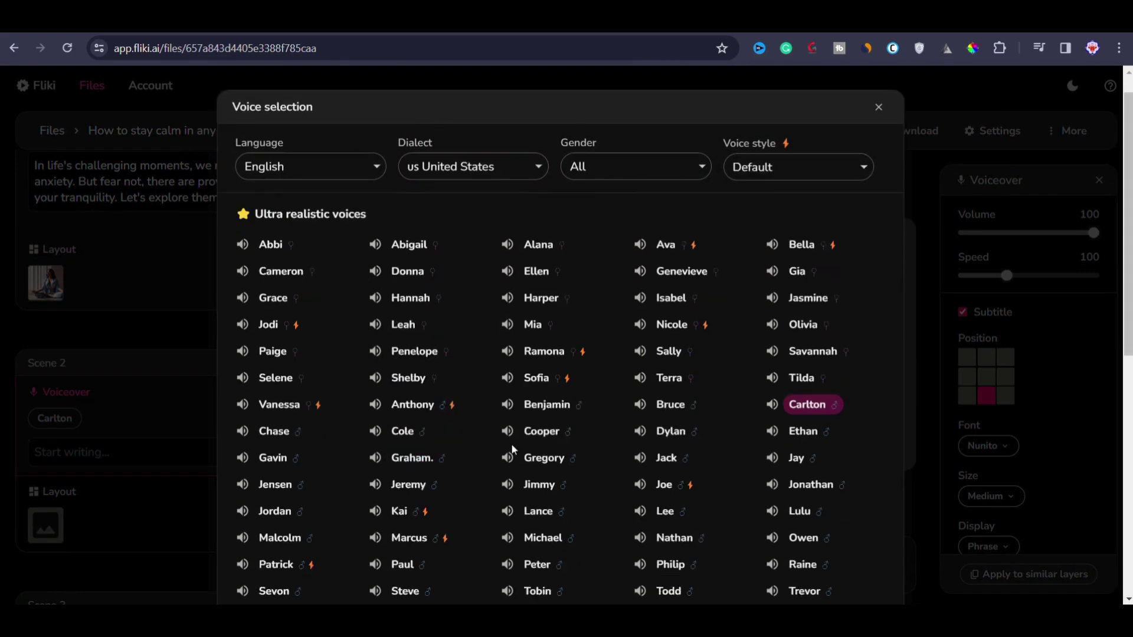
{"action": "scroll", "coordinate": [511, 446], "scroll_direction": "down", "scroll_amount": 8}
{"action": "scroll", "coordinate": [509, 445], "scroll_direction": "up", "scroll_amount": 7}
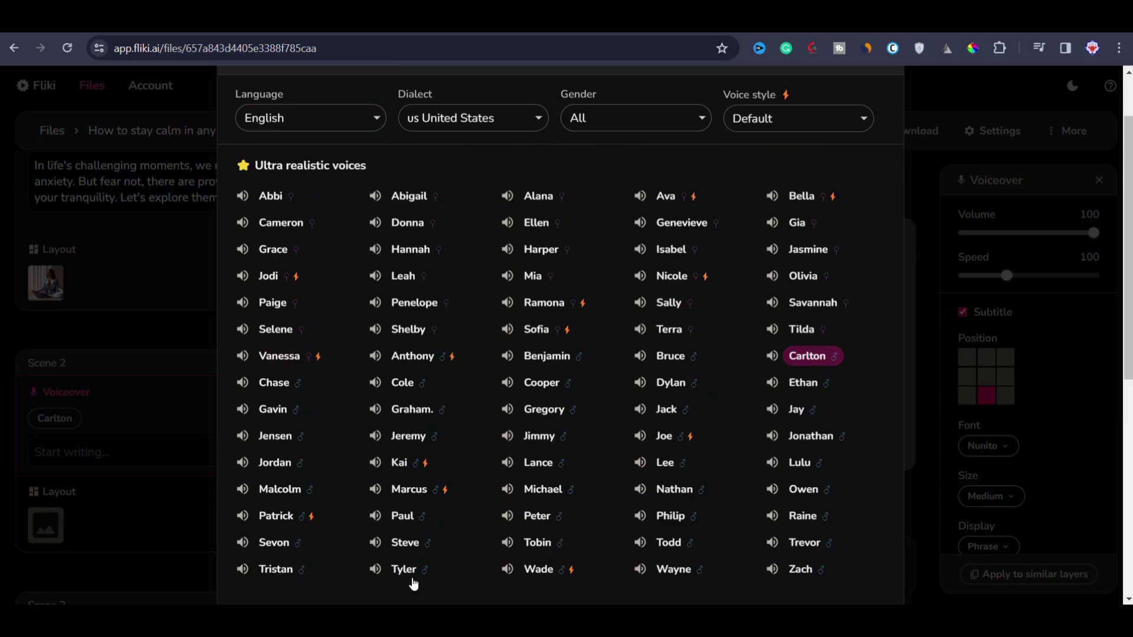
{"action": "scroll", "coordinate": [495, 450], "scroll_direction": "down", "scroll_amount": 1}
{"action": "scroll", "coordinate": [494, 451], "scroll_direction": "down", "scroll_amount": 5}
{"action": "scroll", "coordinate": [495, 450], "scroll_direction": "up", "scroll_amount": 8}
Step: Keep all genders, the United States dialect and English in the voice filters
{"action": "left_click", "coordinate": [596, 197]}
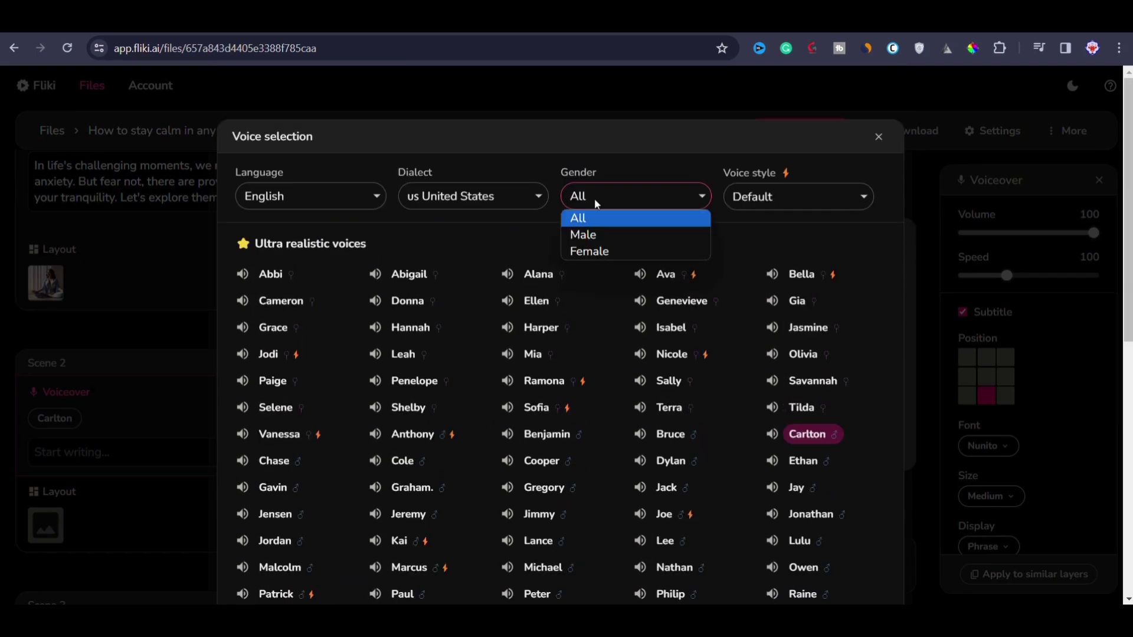
{"action": "left_click", "coordinate": [581, 218]}
{"action": "left_click", "coordinate": [748, 195]}
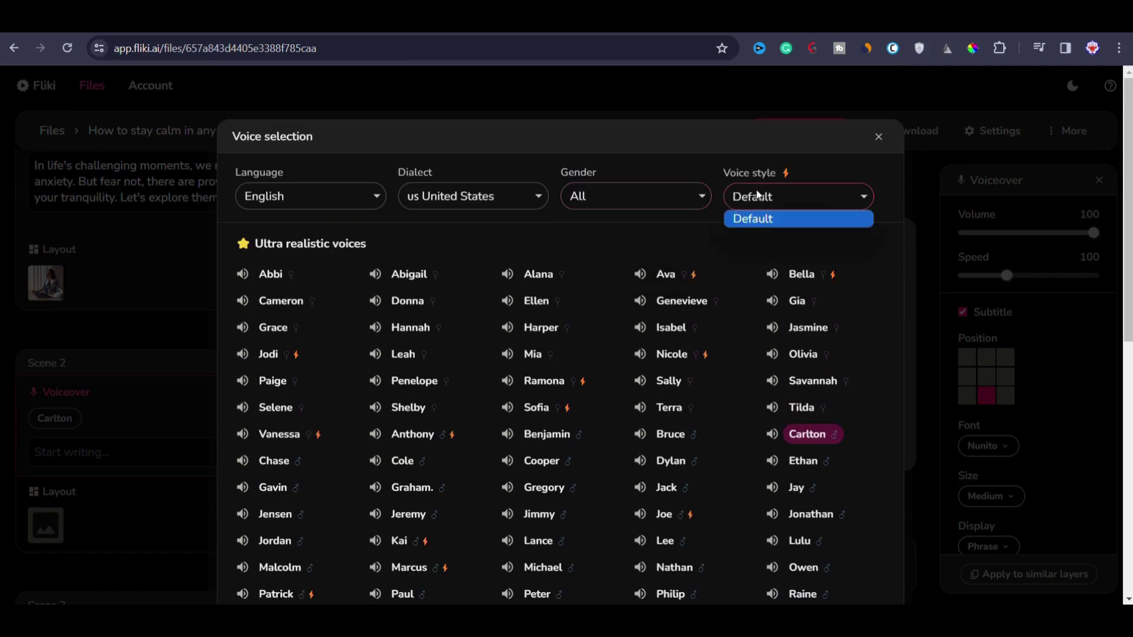
{"action": "left_click", "coordinate": [429, 207]}
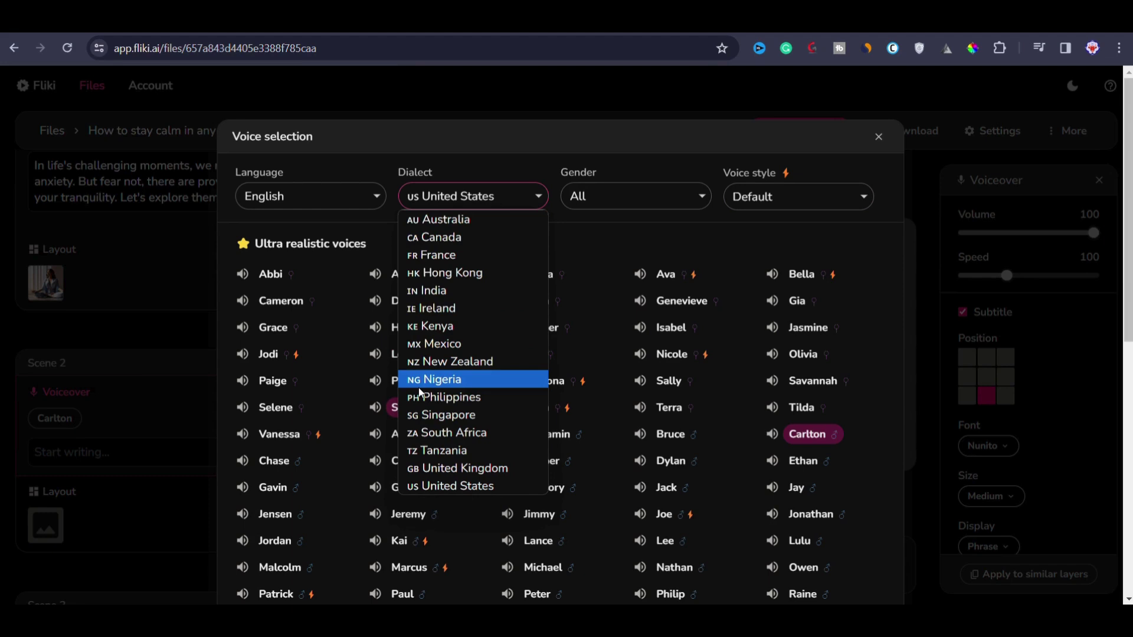
{"action": "left_click", "coordinate": [289, 201]}
{"action": "left_click", "coordinate": [286, 204]}
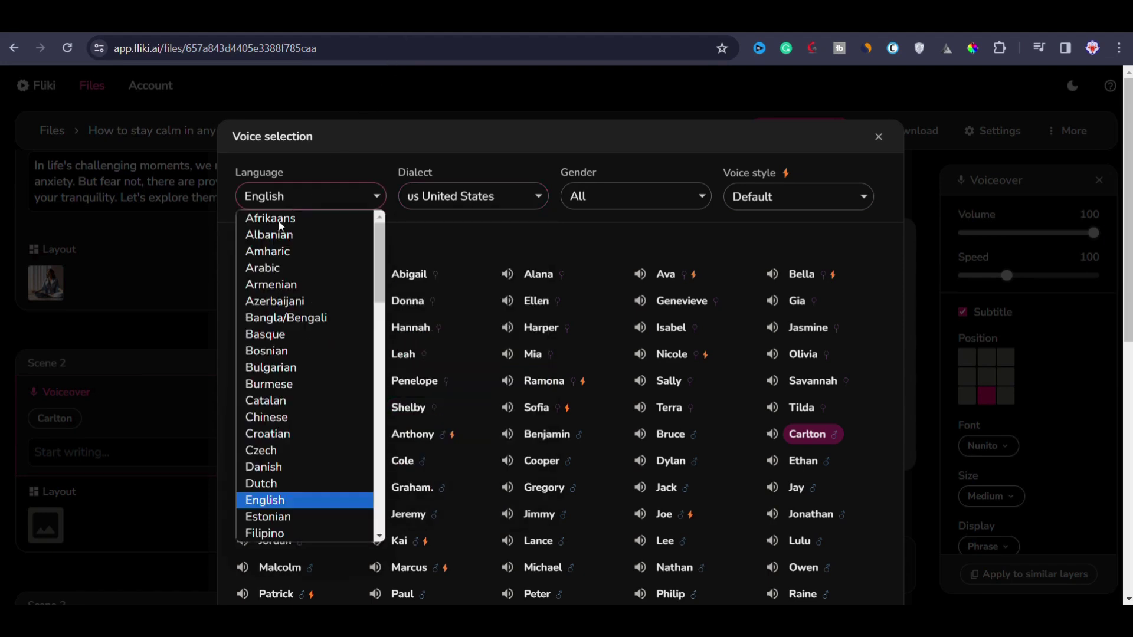
{"action": "left_click", "coordinate": [363, 130]}
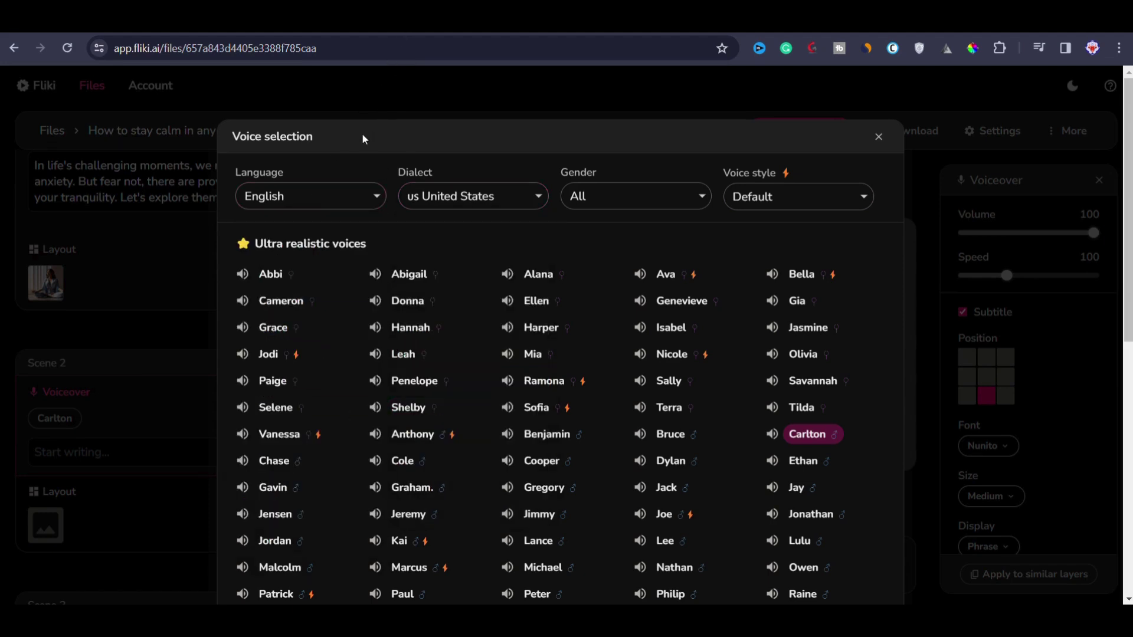
{"action": "scroll", "coordinate": [392, 387], "scroll_direction": "down", "scroll_amount": 8}
{"action": "scroll", "coordinate": [681, 352], "scroll_direction": "up", "scroll_amount": 8}
Step: Close voice selection, then check Scene 2's media picker and My library without adding media
{"action": "left_click", "coordinate": [877, 138]}
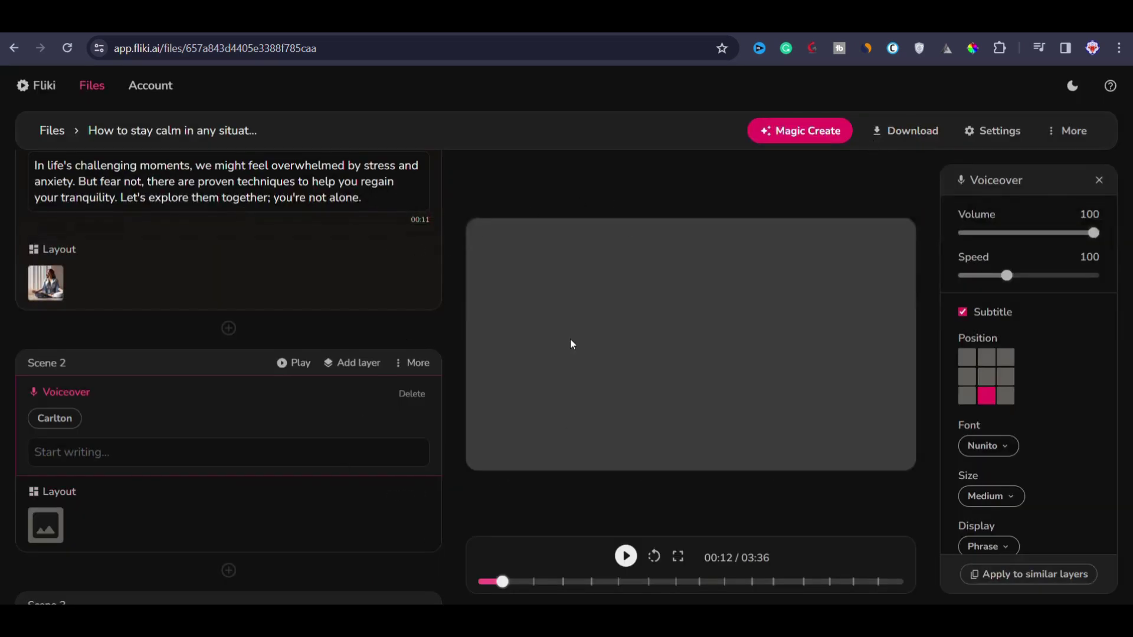
{"action": "left_click", "coordinate": [42, 530]}
{"action": "left_click", "coordinate": [41, 530]}
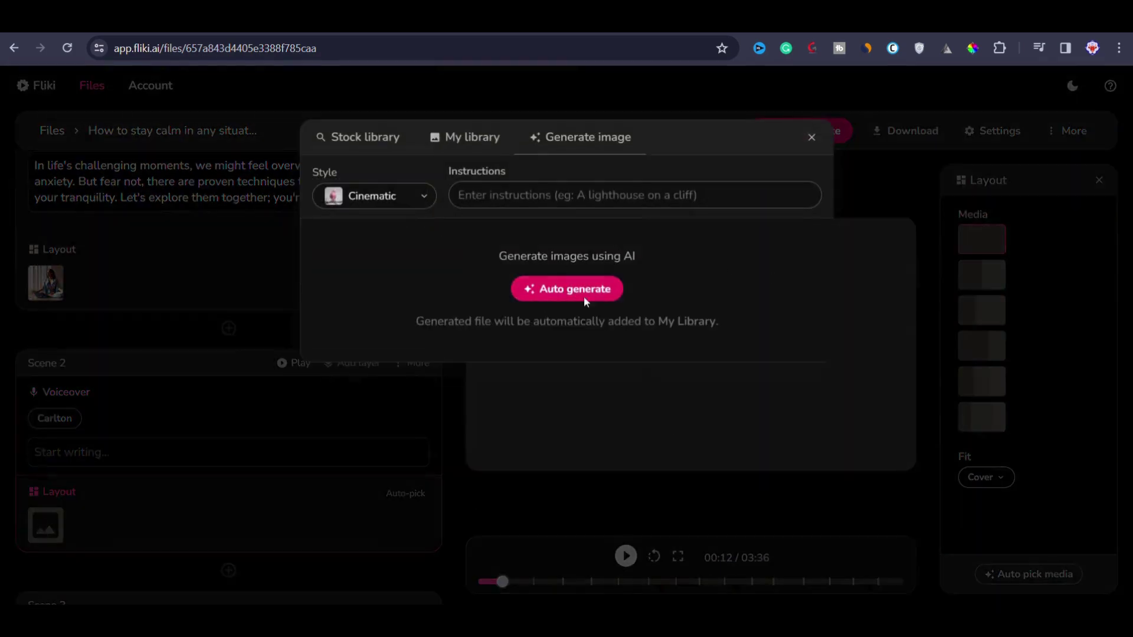
{"action": "left_click", "coordinate": [475, 138]}
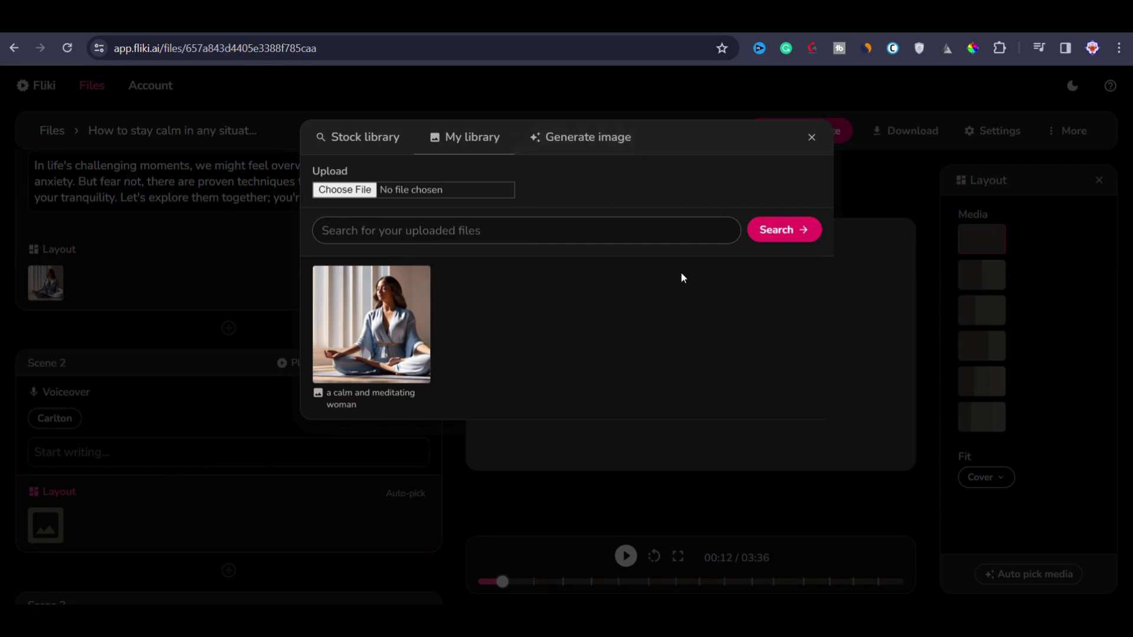
{"action": "left_click", "coordinate": [812, 140]}
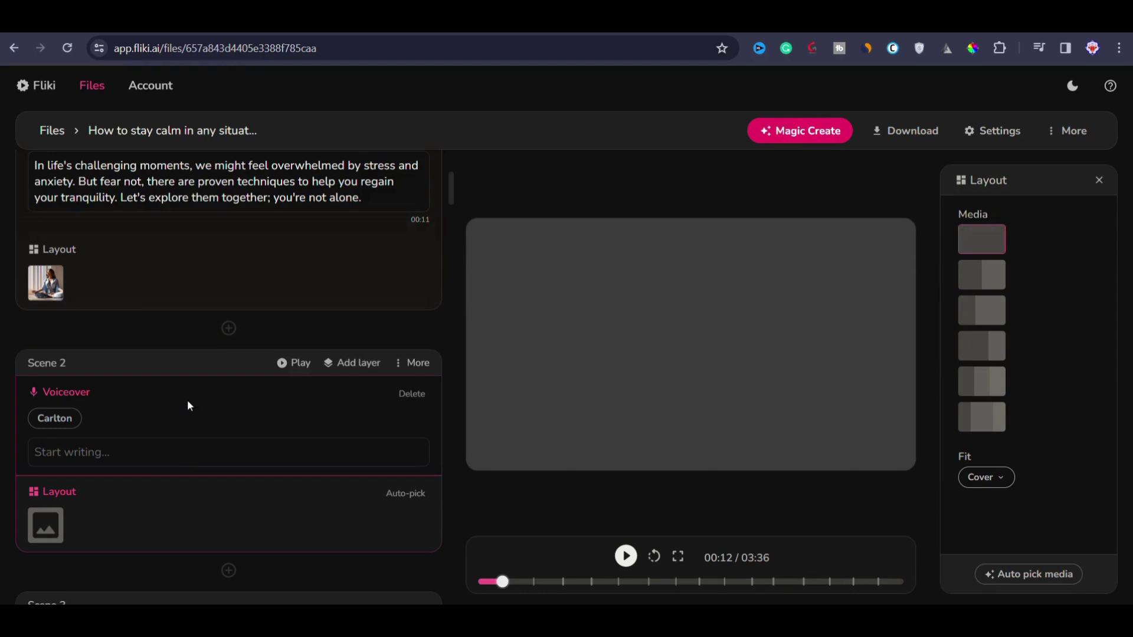
{"action": "left_click", "coordinate": [983, 278]}
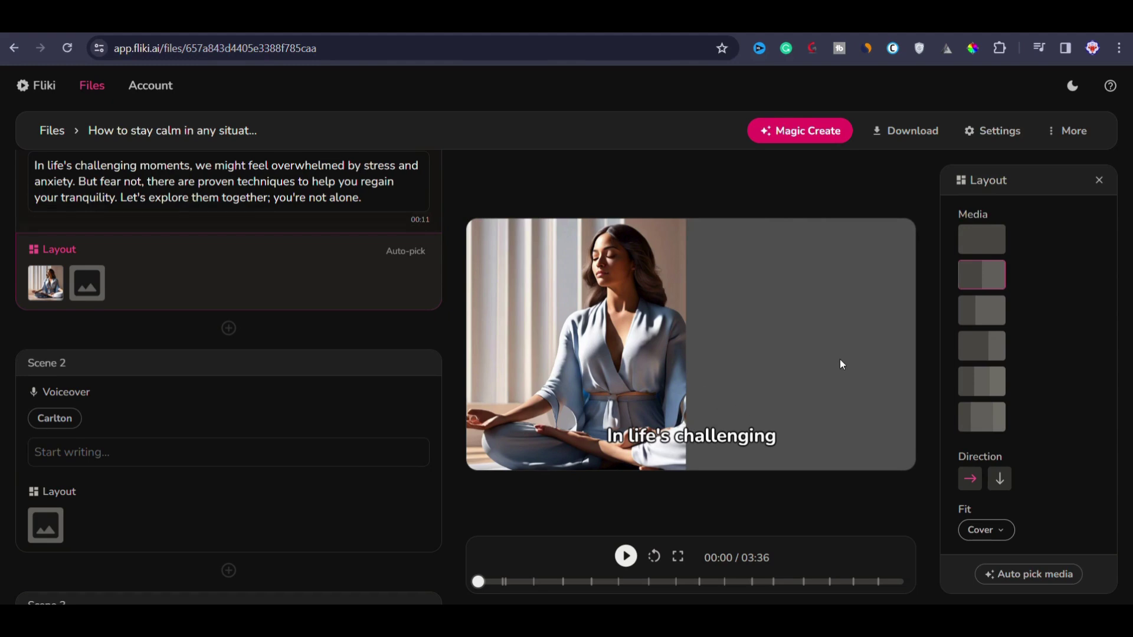
{"action": "key", "text": "Delete"}
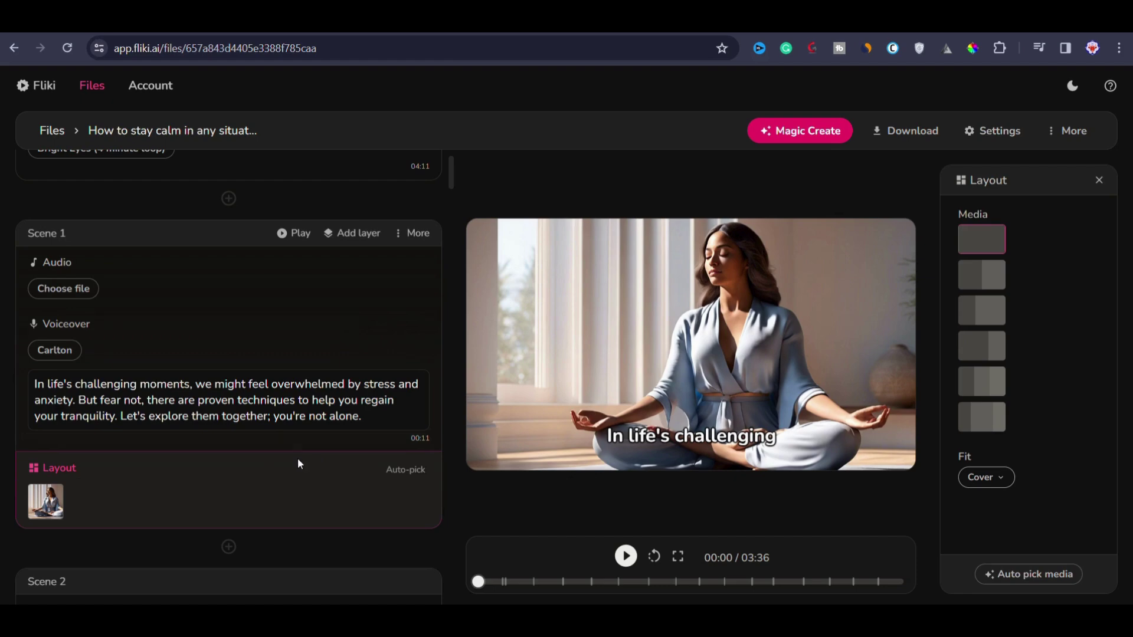
Step: Auto-pick a stock clip for Scene 1, then select and deselect its voiceover text
{"action": "left_click", "coordinate": [1037, 575]}
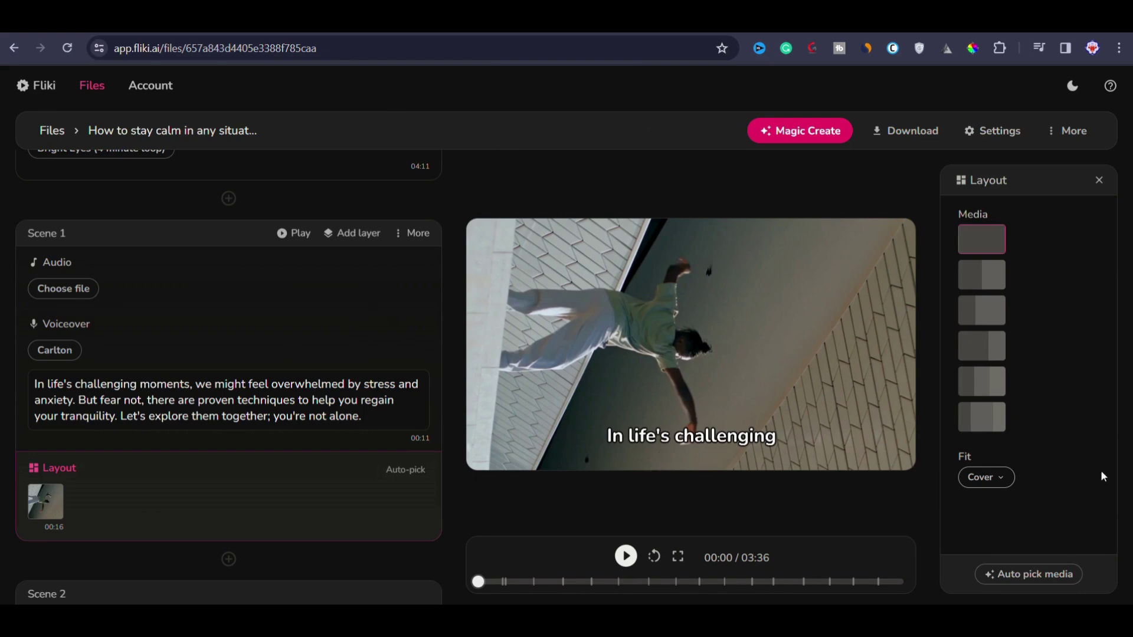
{"action": "left_click", "coordinate": [36, 384]}
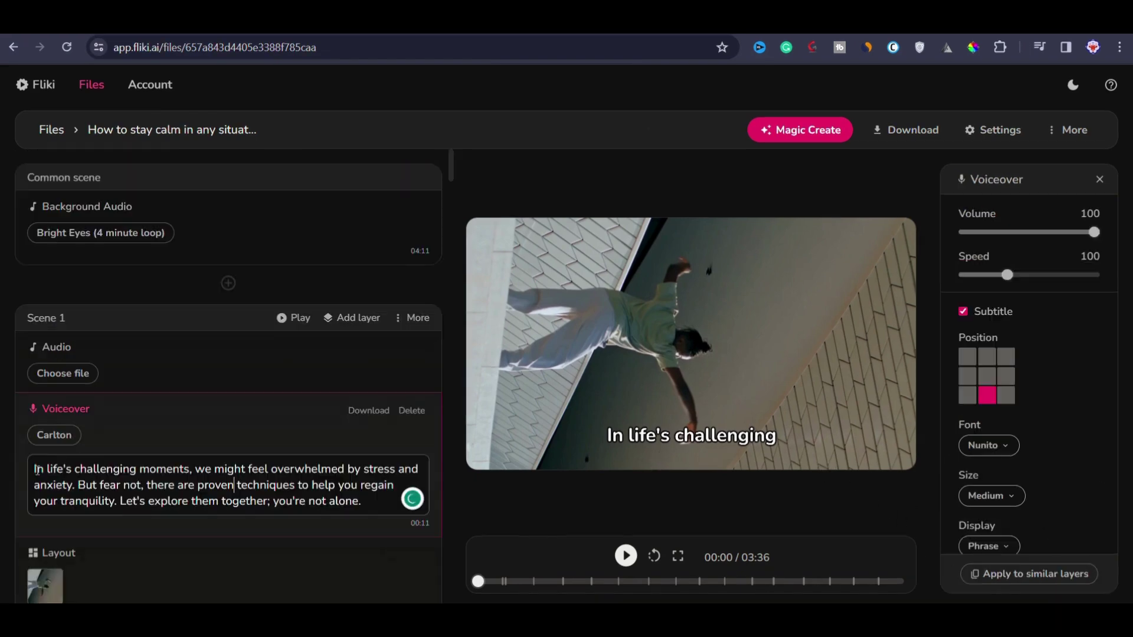
{"action": "left_click_drag", "start_coordinate": [35, 468], "coordinate": [370, 517]}
{"action": "left_click", "coordinate": [370, 517]}
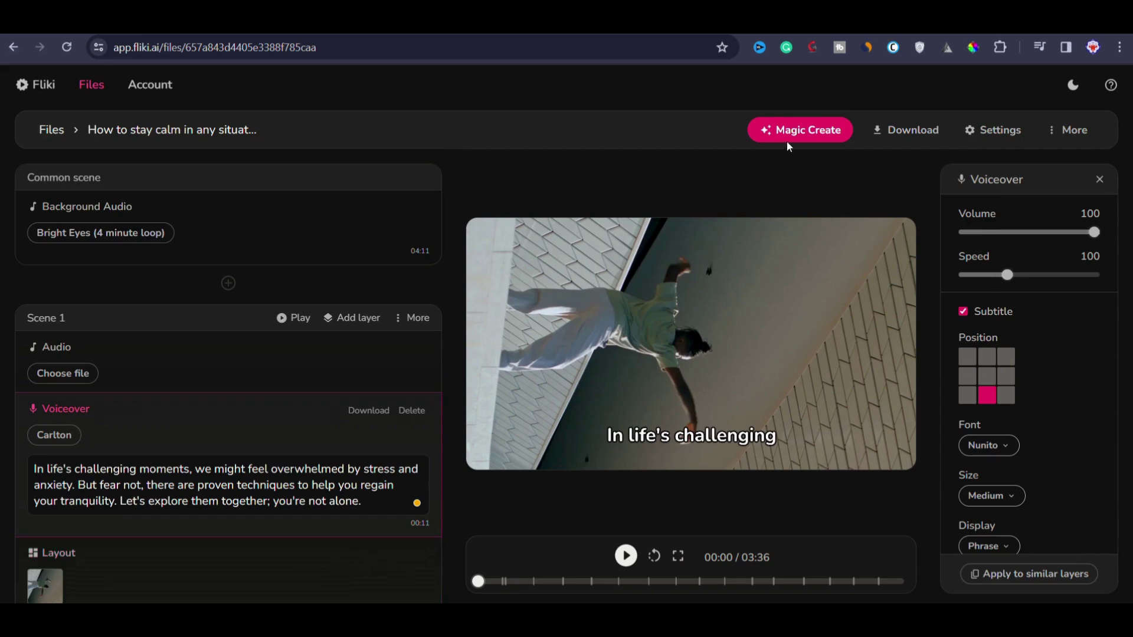
{"action": "left_click", "coordinate": [807, 132]}
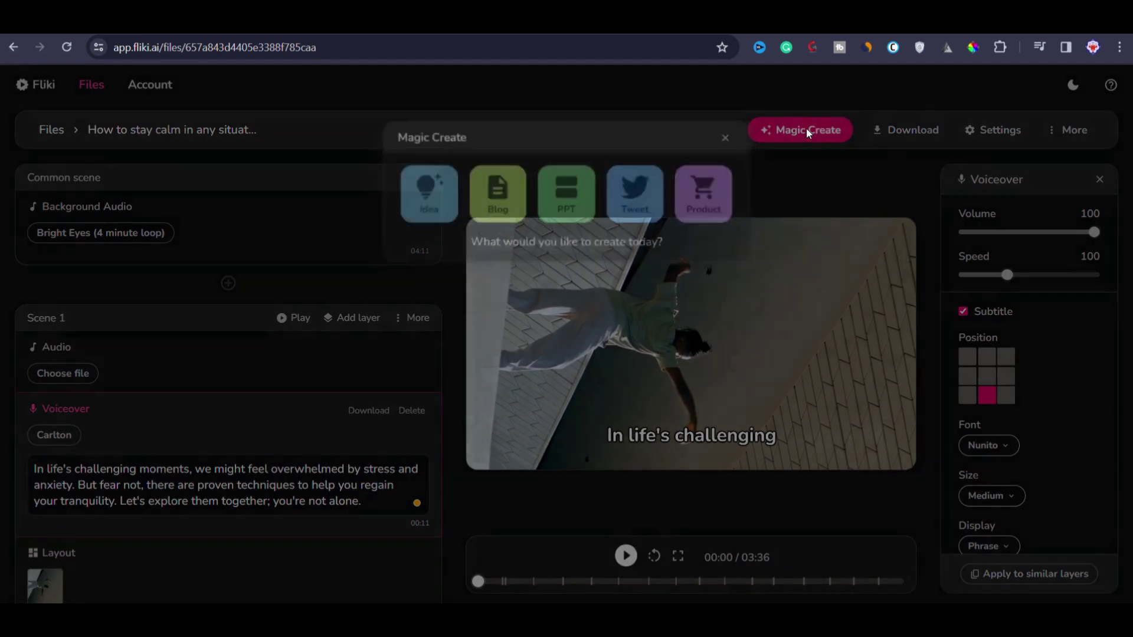
{"action": "left_click", "coordinate": [490, 203]}
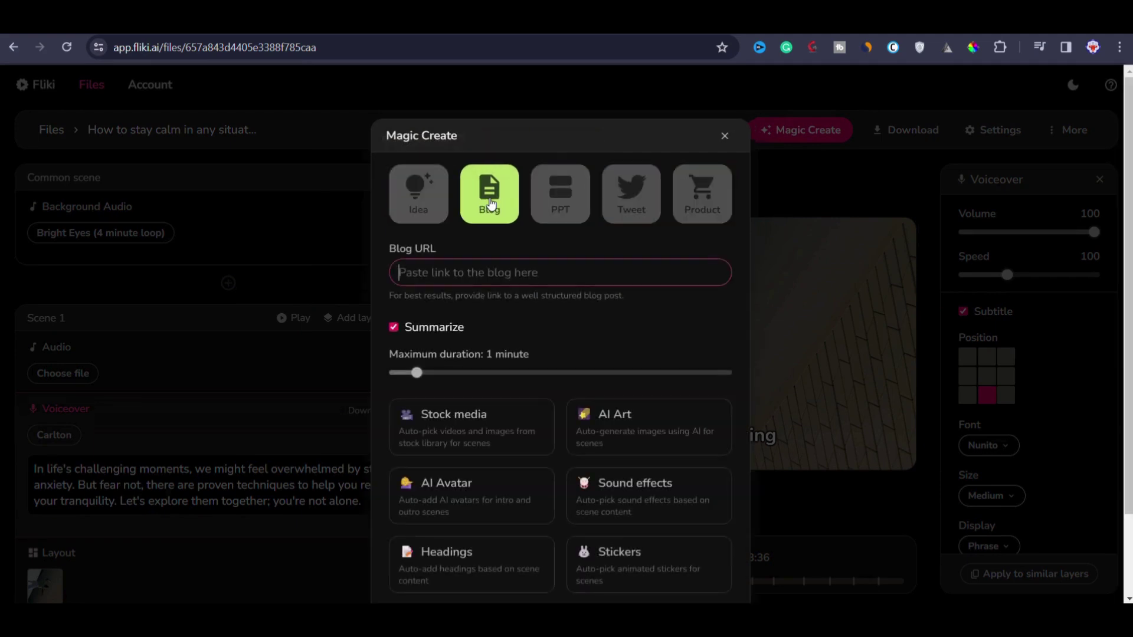
{"action": "left_click", "coordinate": [425, 273]}
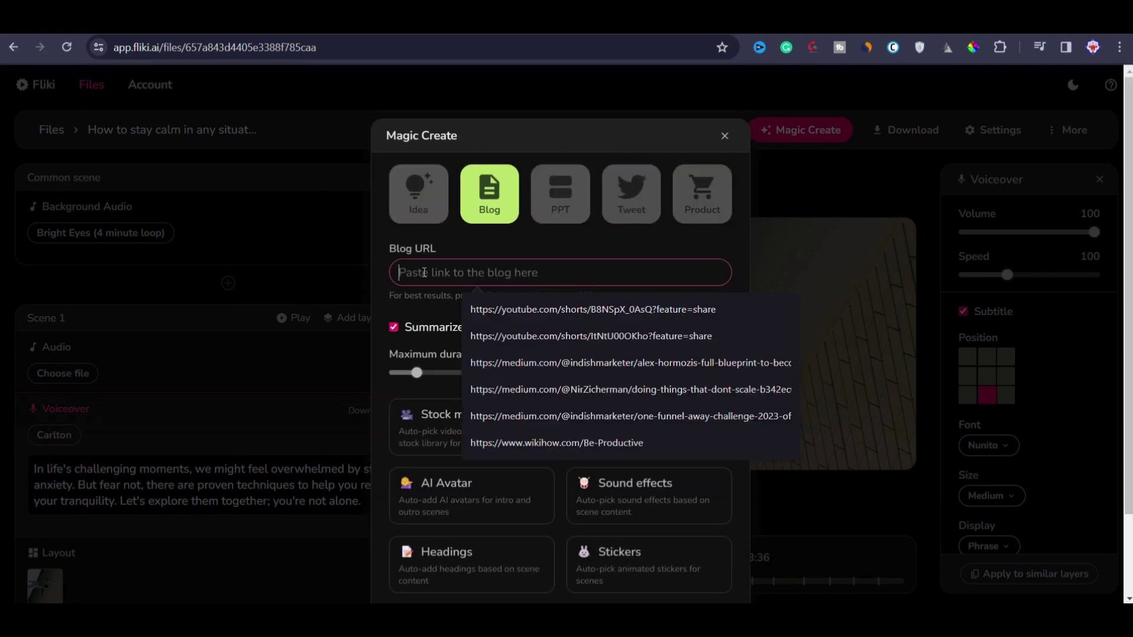
{"action": "left_click", "coordinate": [451, 248]}
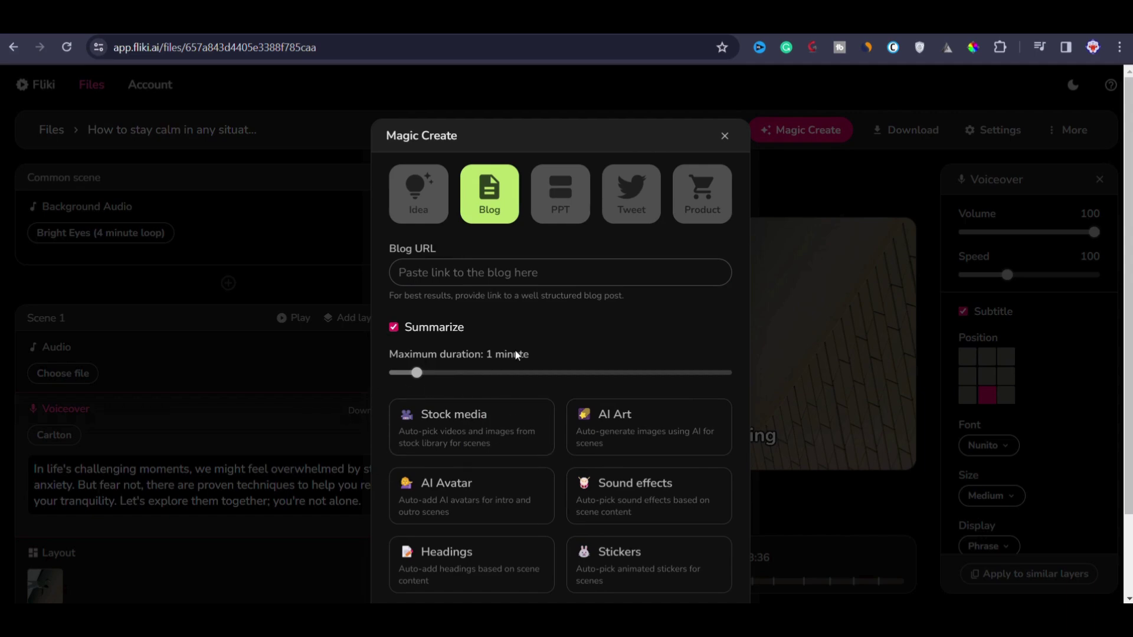
{"action": "key", "text": "Escape"}
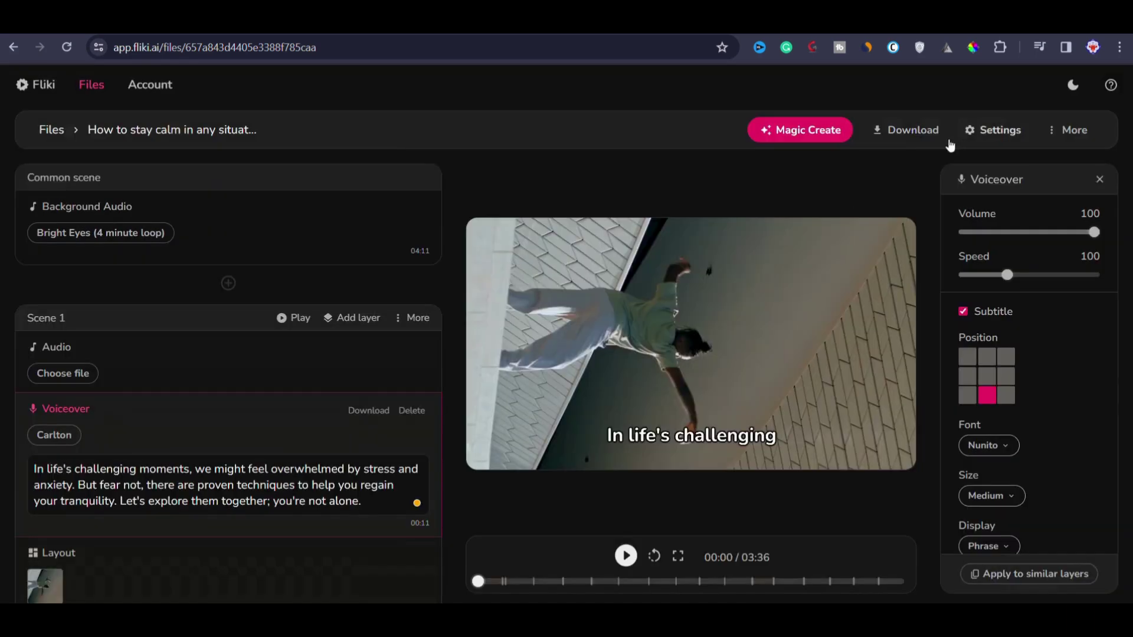
Step: Start and confirm a new export of the 3:36 stay-calm video
{"action": "left_click", "coordinate": [915, 131]}
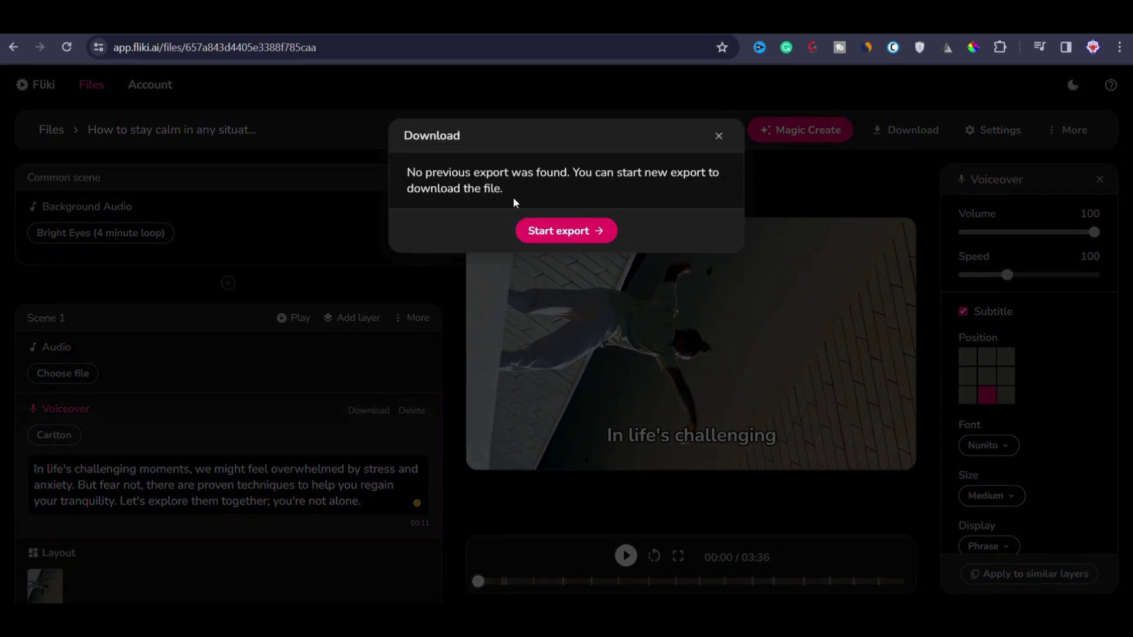
{"action": "left_click", "coordinate": [541, 235]}
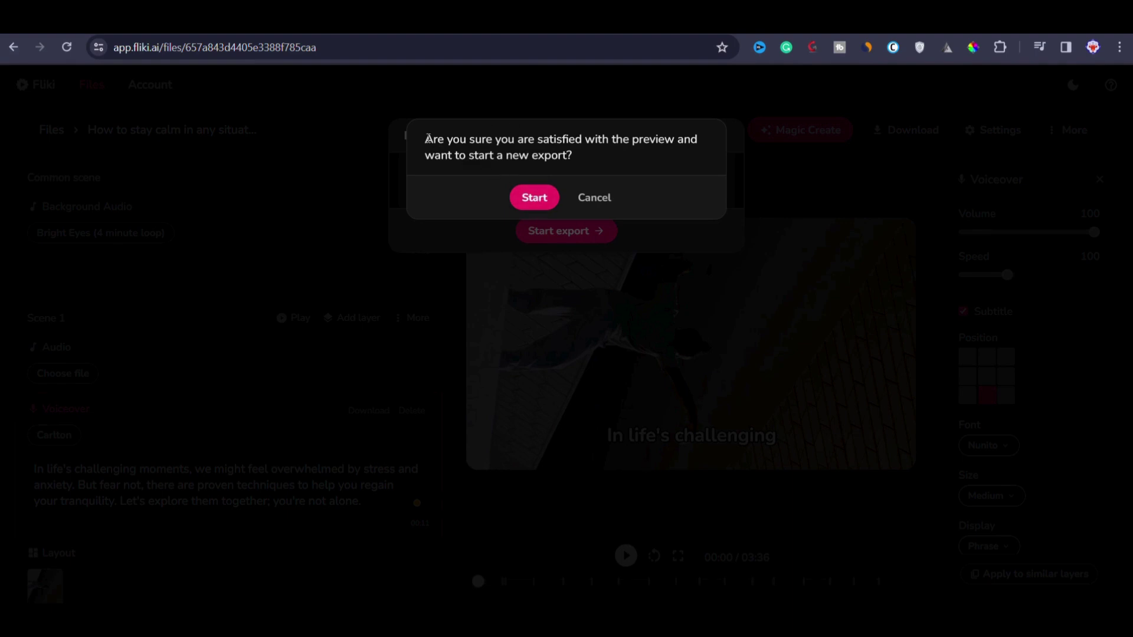
{"action": "left_click", "coordinate": [527, 200]}
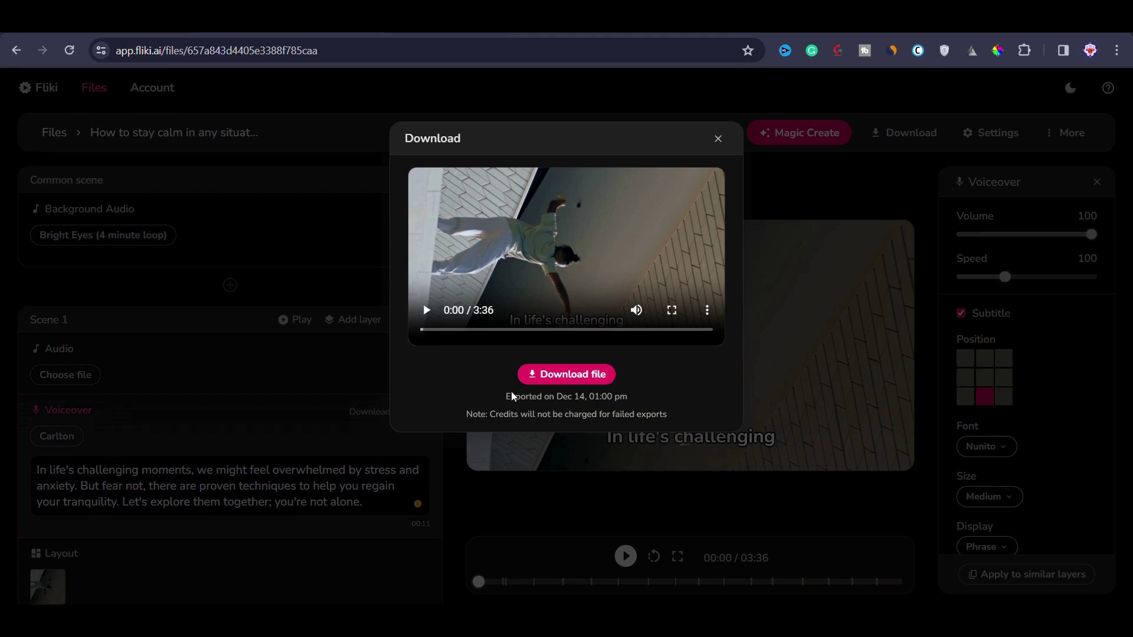
Step: Download the exported stay-calm MP4 file
{"action": "left_click", "coordinate": [557, 374]}
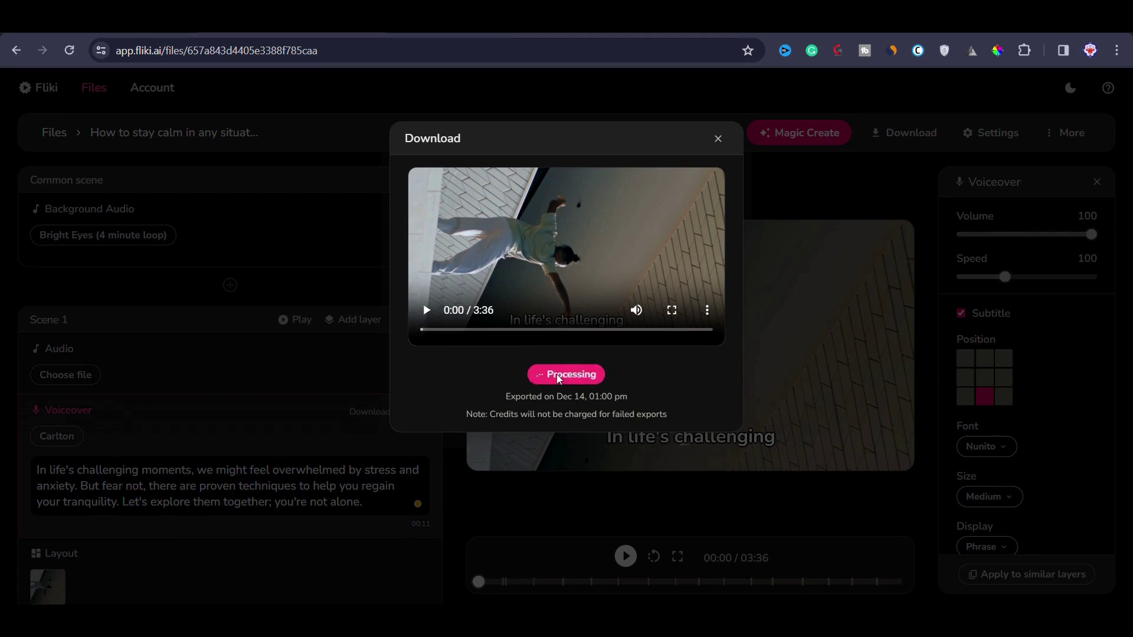